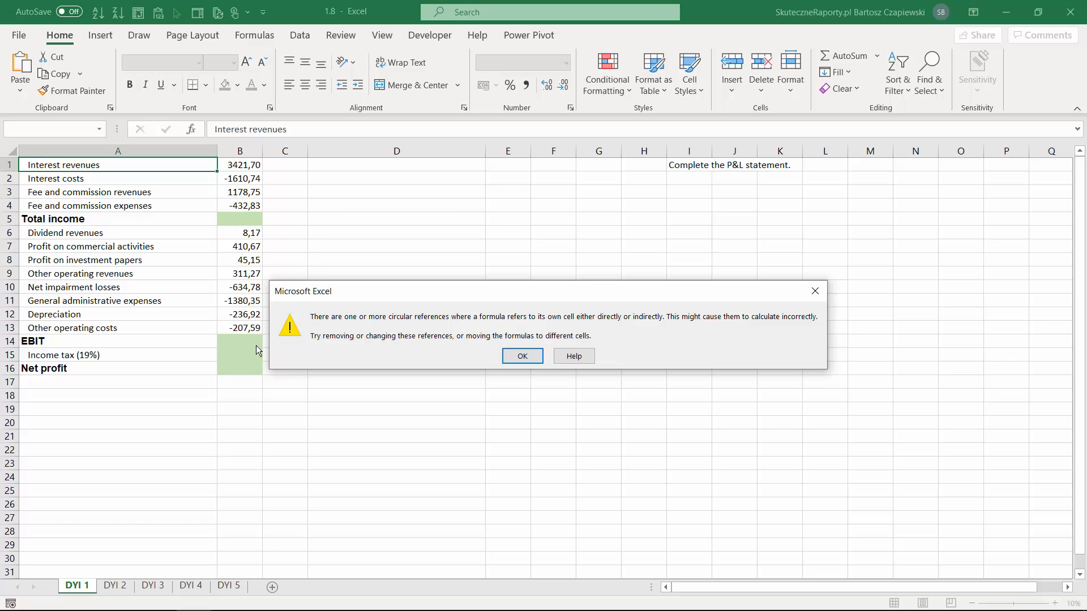
Dismiss the circular reference warning and calculate Total income in B5 with AutoSum over the four items above
left_click(522, 356)
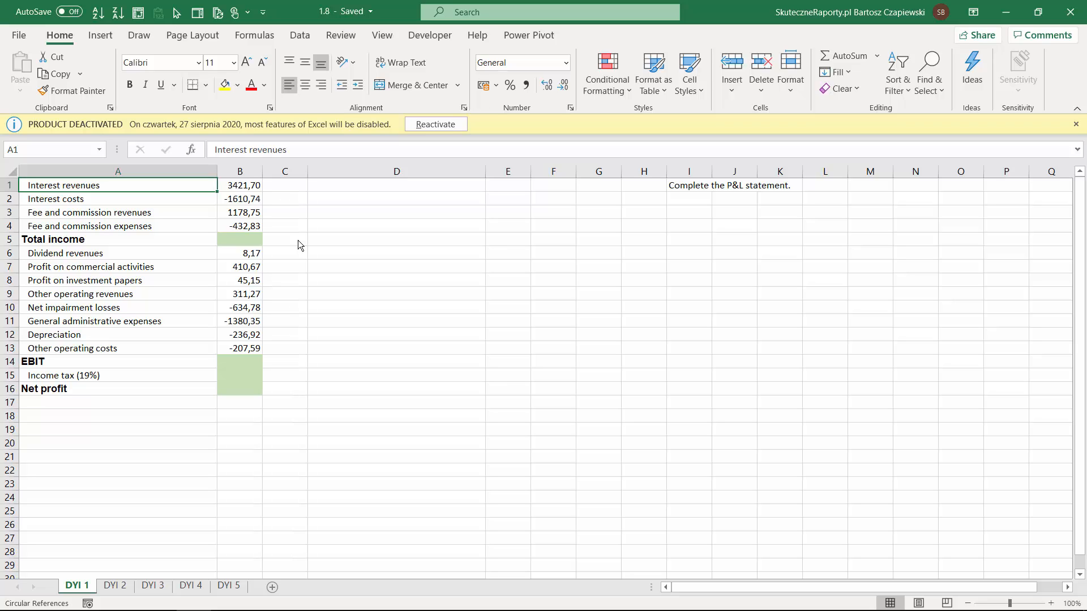
left_click(249, 237)
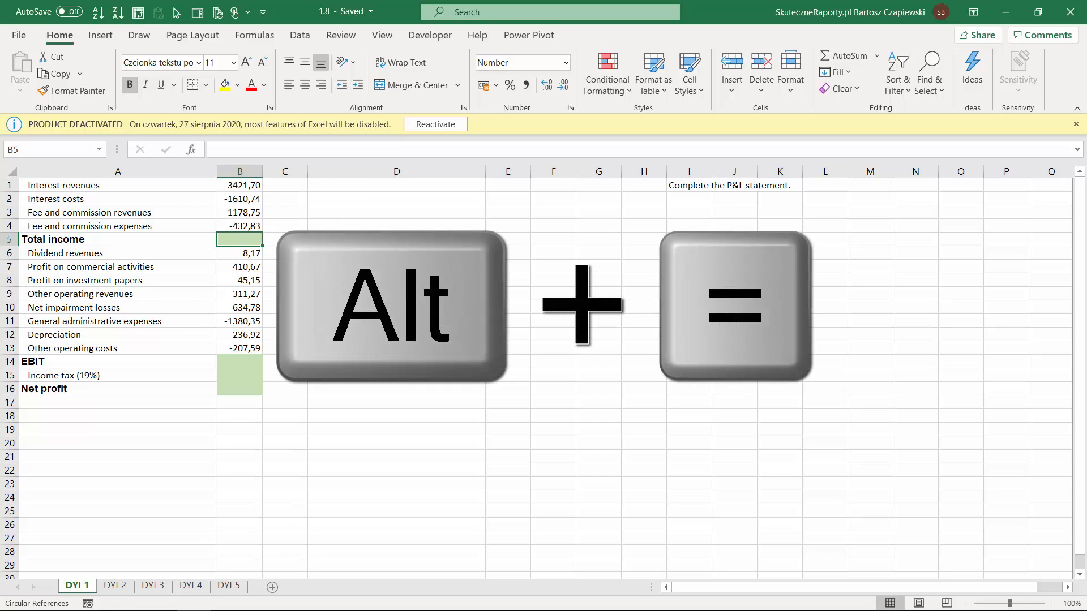
key("alt+equal")
key("Return")
Calculate EBIT in B14 with the formula =SUM(B5:B13)
left_click(243, 362)
type("=")
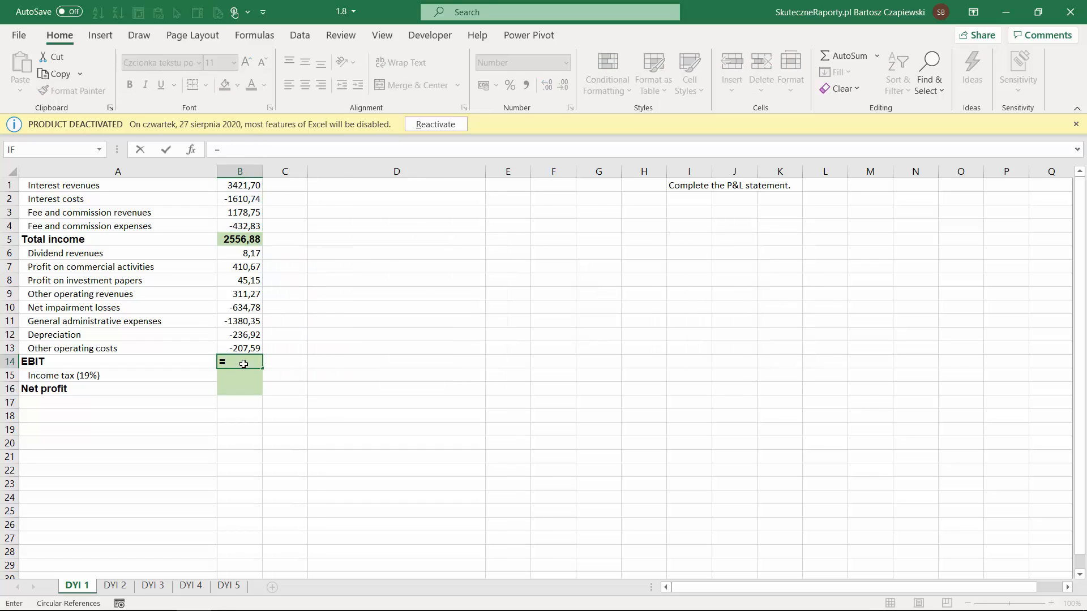
type("sum")
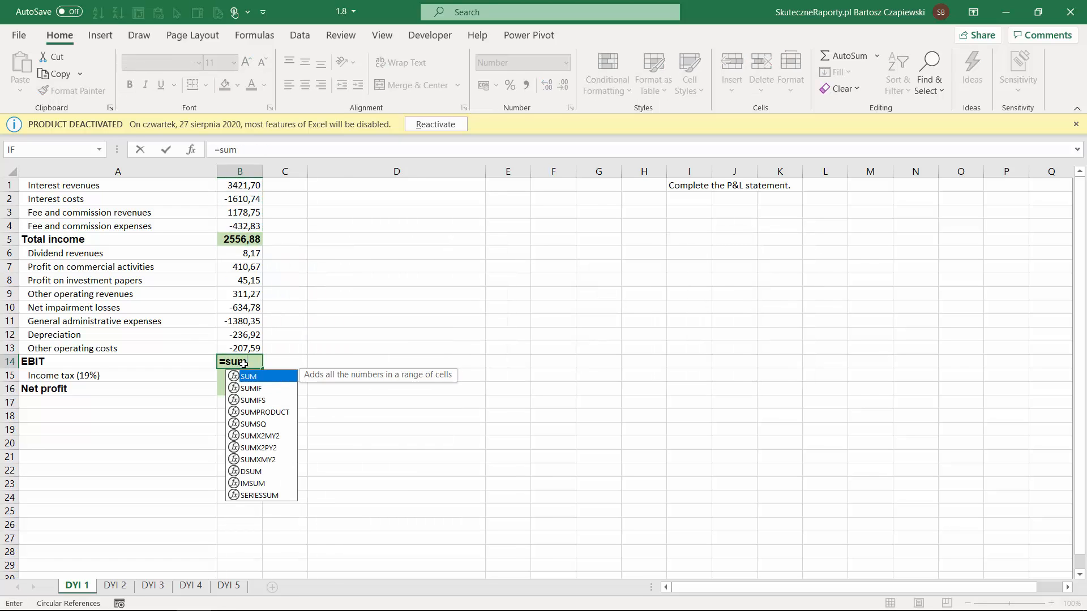
key("Tab")
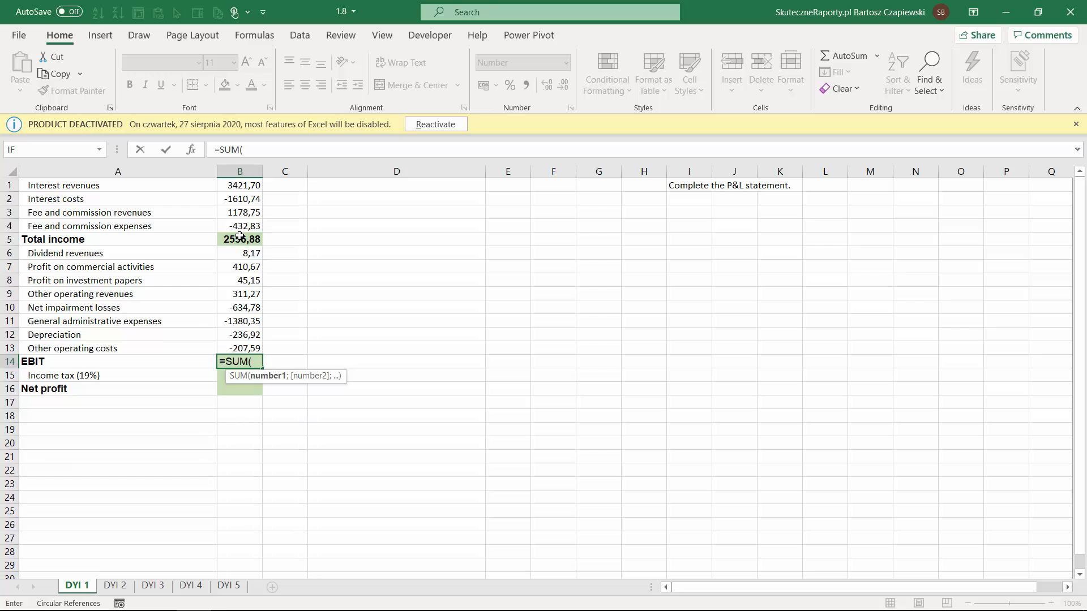
left_click_drag(240, 236, 241, 347)
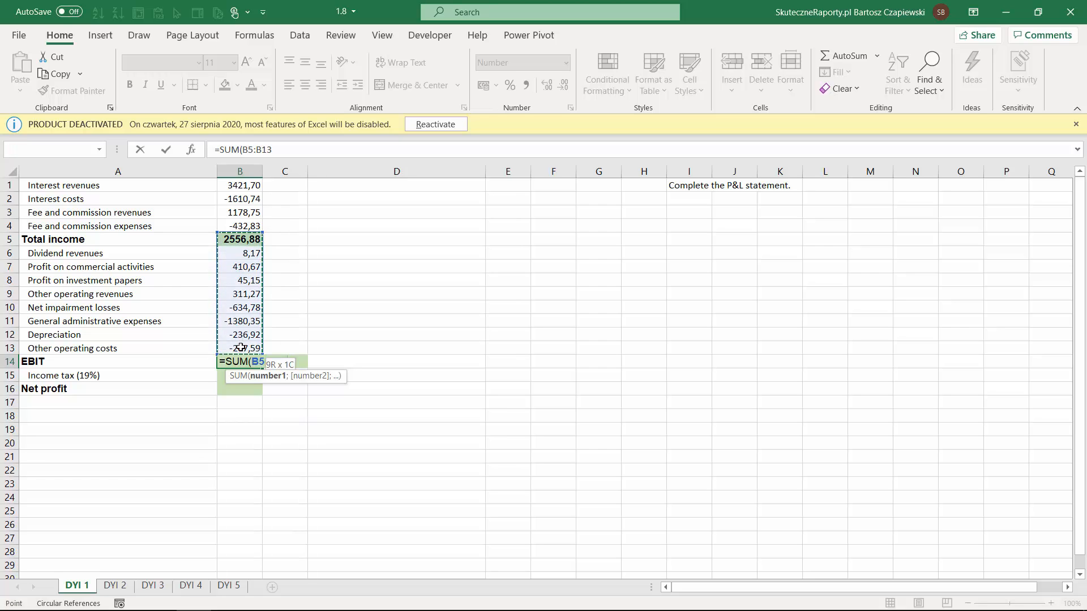
type(")")
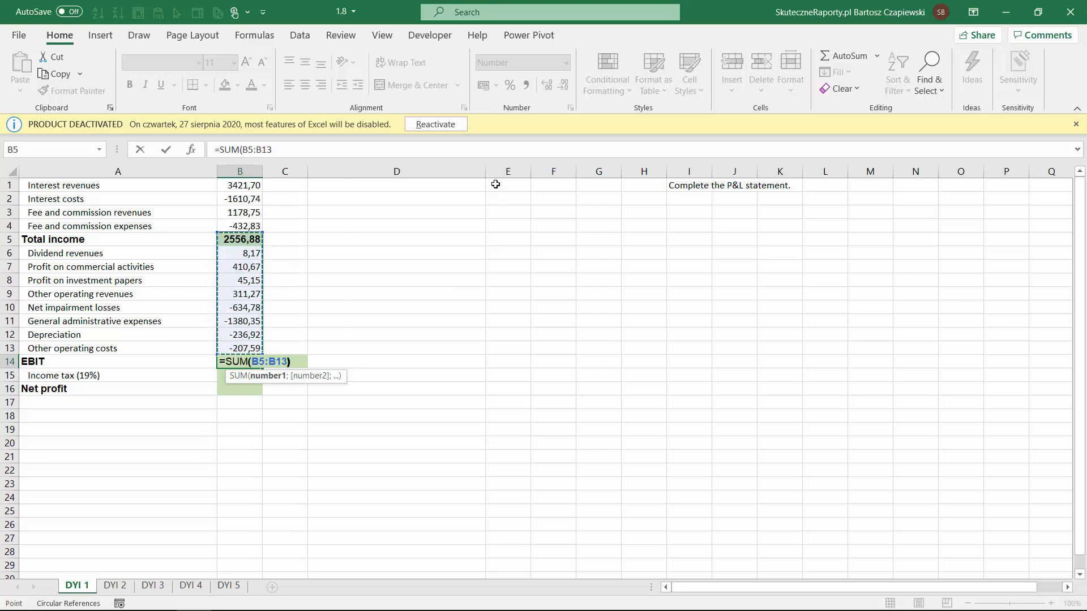
key("Return")
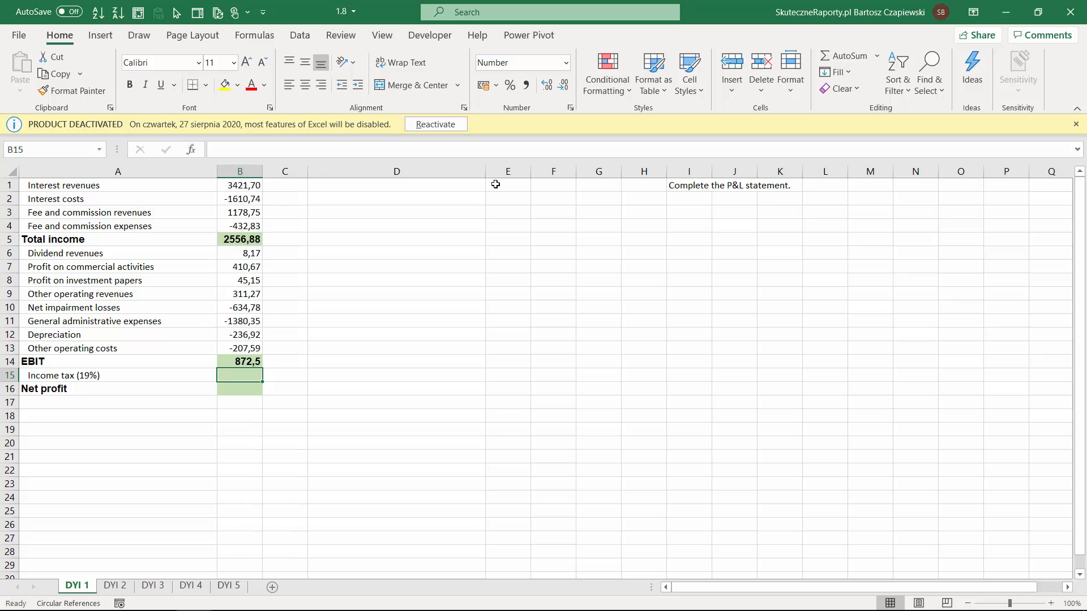
Calculate the 19% income tax in B15 by multiplying the EBIT cell B14 by 0,19
type("=")
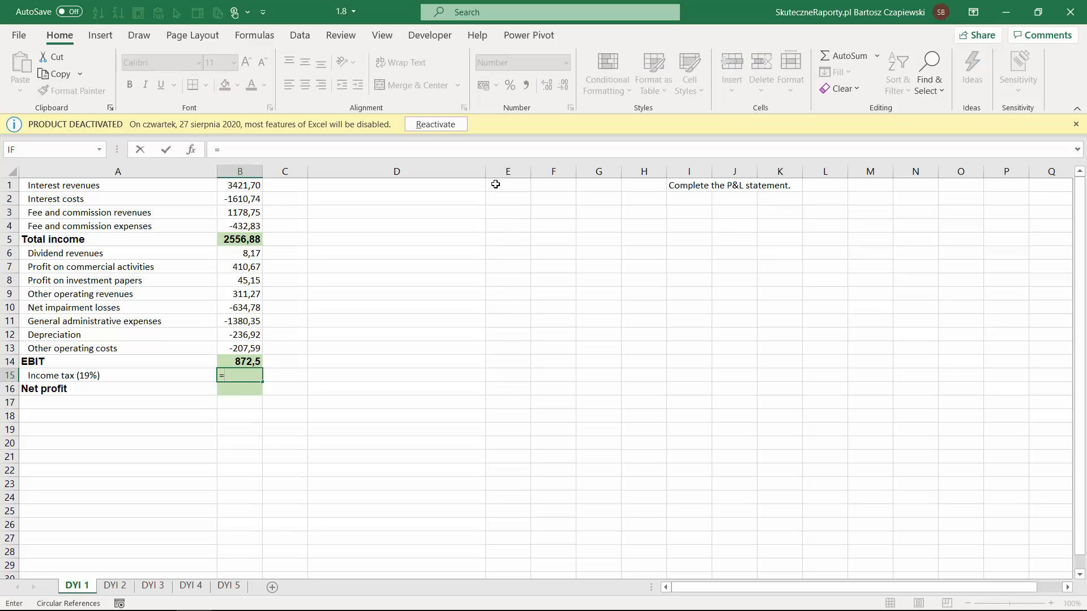
key("Up")
type("*0,19")
key("Return")
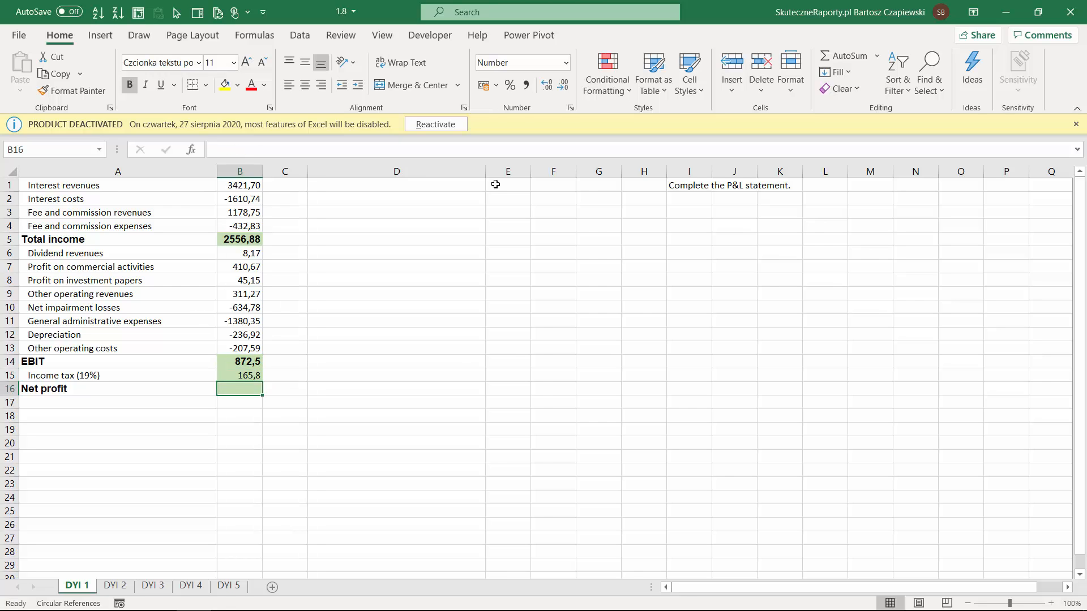
Calculate Net profit in B16 by multiplying the EBIT cell B14 by 0,81
type("=")
key("Up")
key("Up")
type("*")
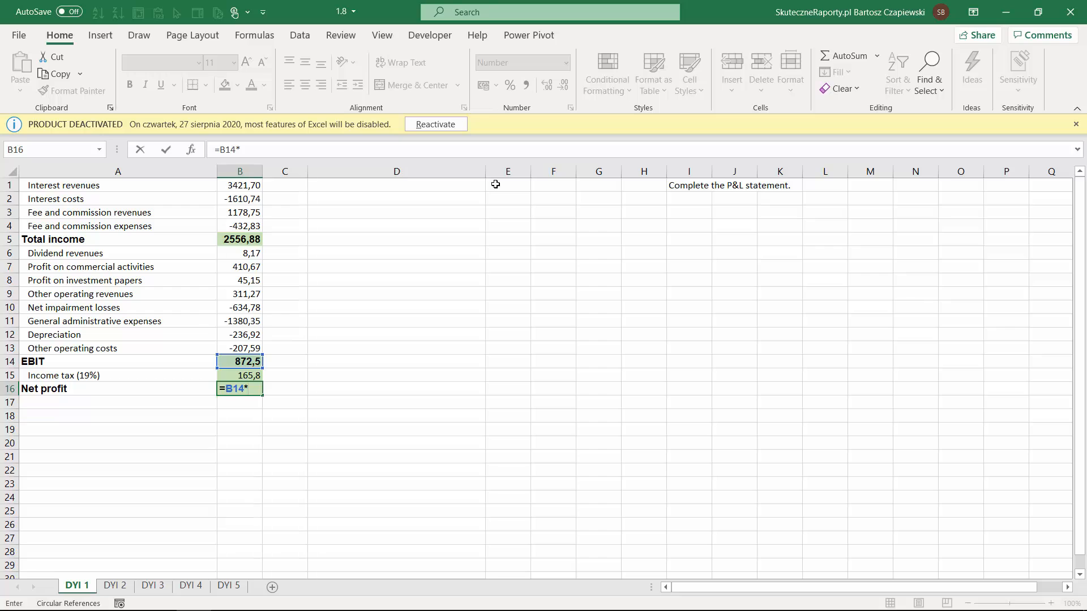
type("0,81")
key("Return")
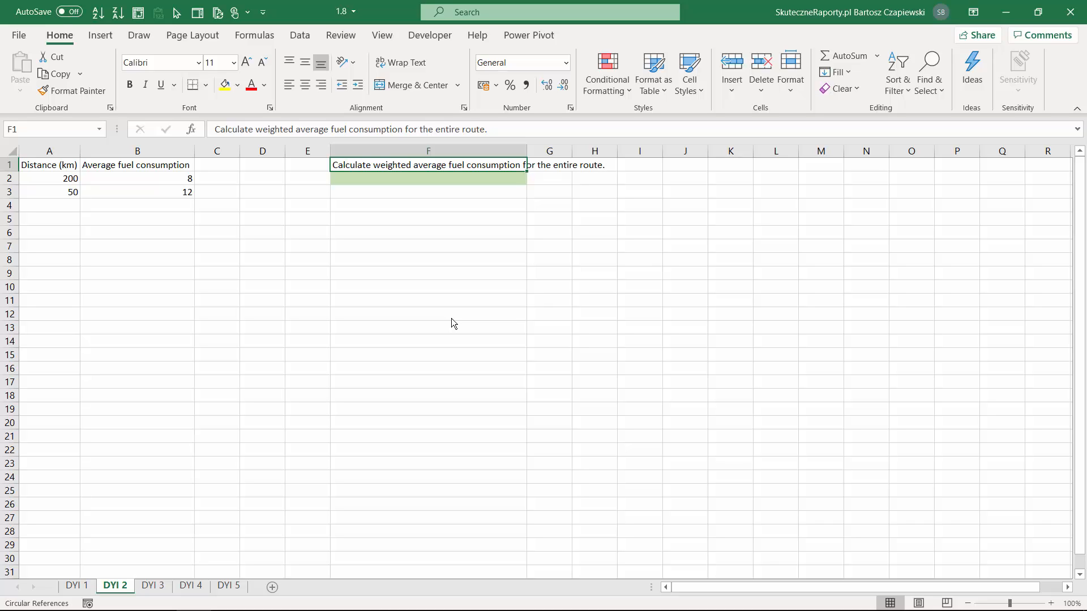
Begin the weighted average fuel consumption formula in F2 of sheet DYI 2 with =A2*B2+A3*B3
left_click(63, 176)
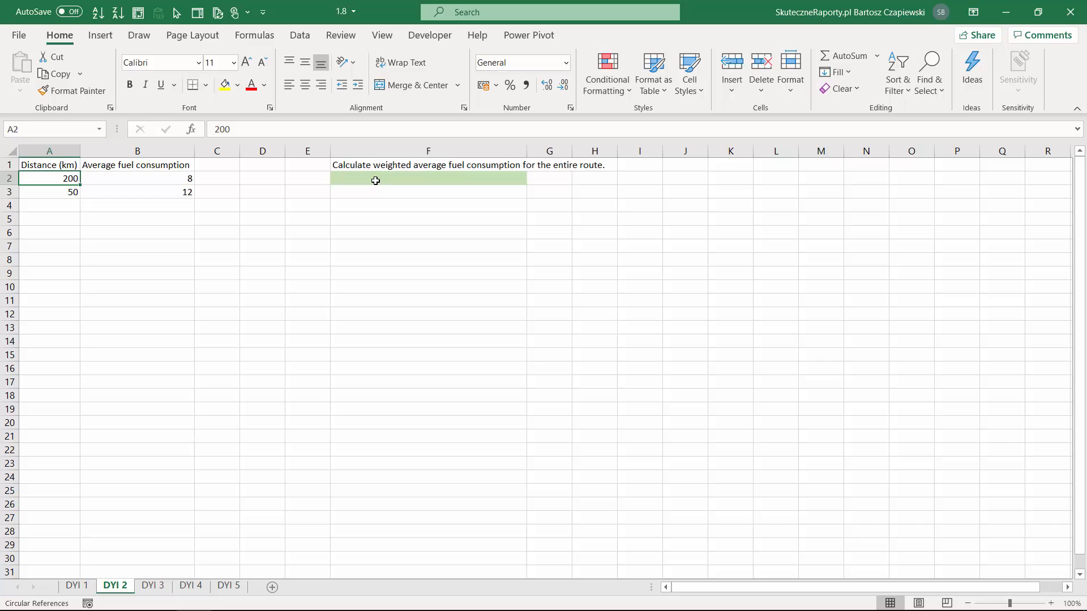
left_click(376, 180)
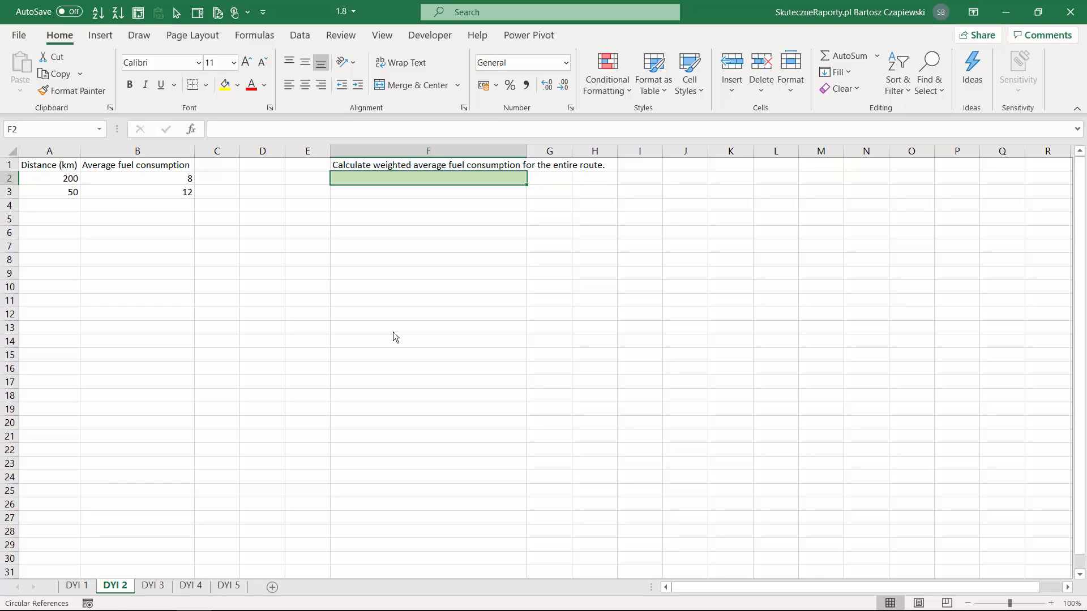
type("=")
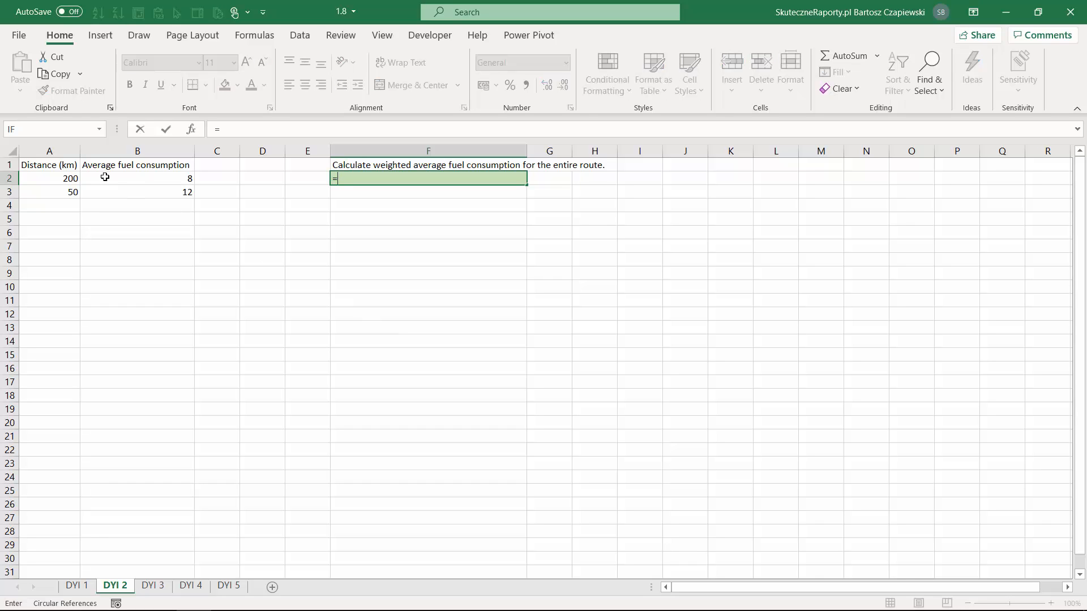
left_click(67, 179)
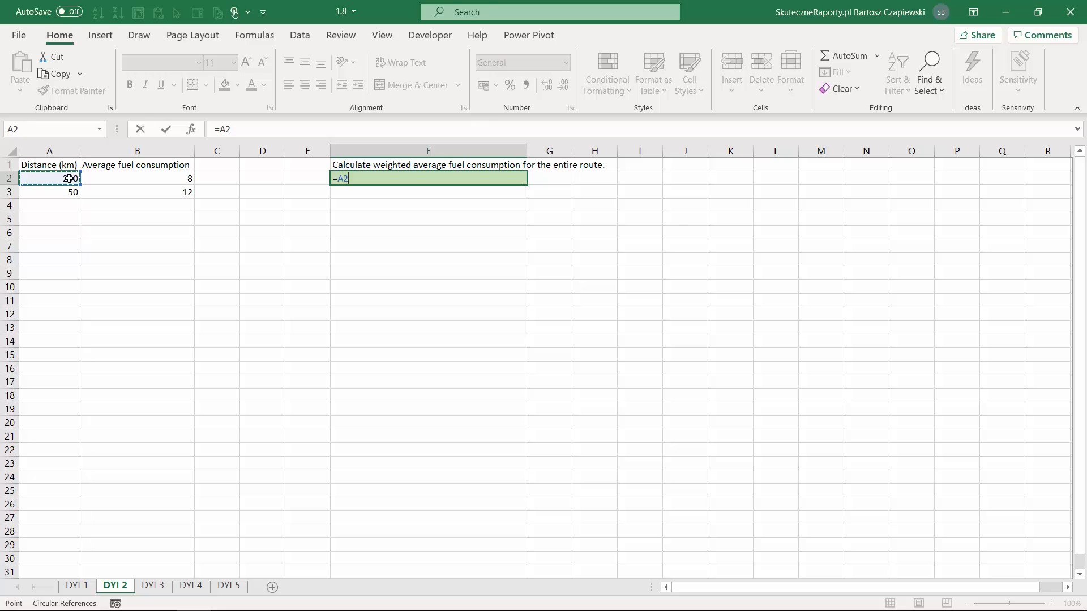
type("*")
left_click(126, 180)
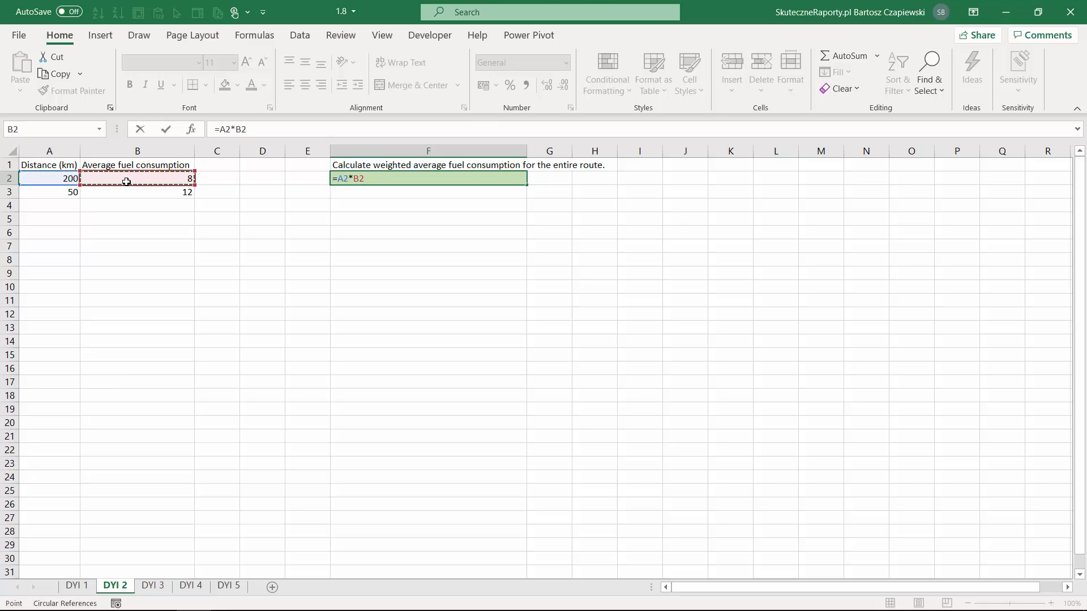
type("+")
left_click(55, 192)
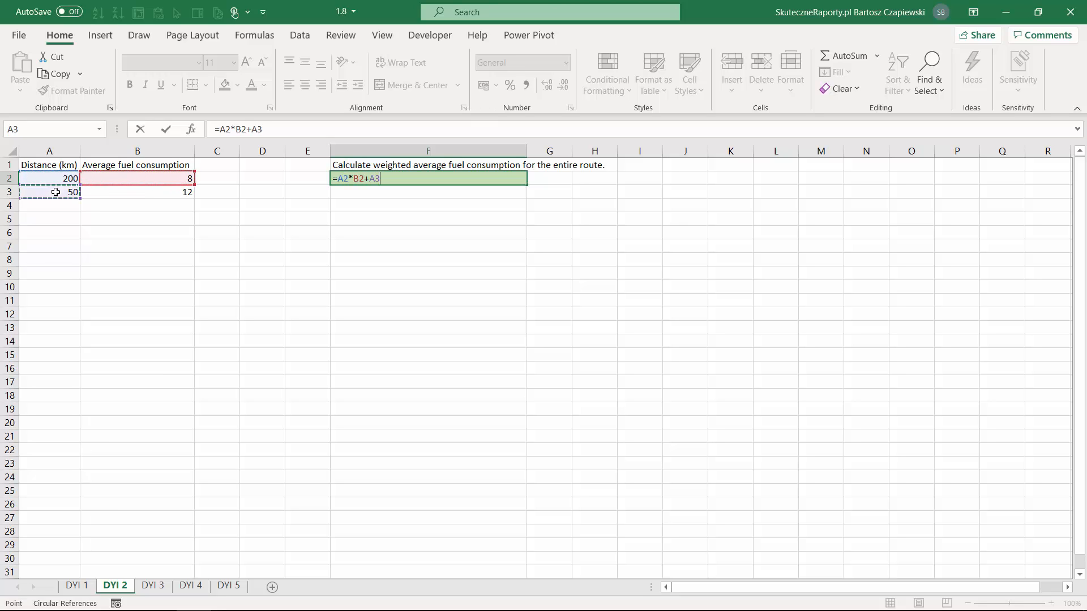
type("*")
left_click(141, 192)
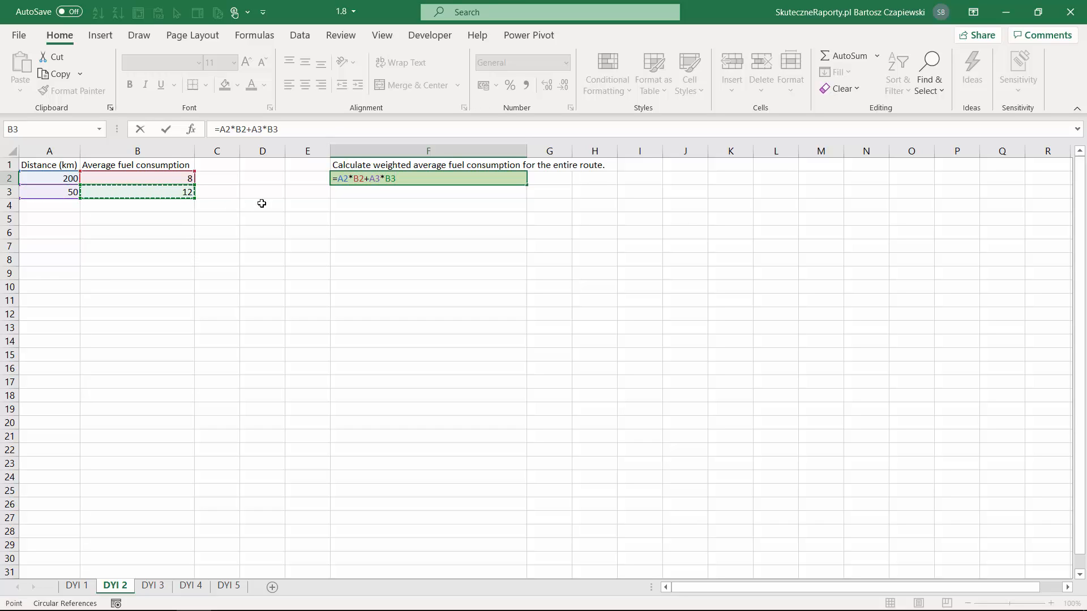
Complete the F2 formula by bracketing the sum of products and dividing by total distance: =(A2*B2+A3*B3)/(A2+A3)
left_click(221, 129)
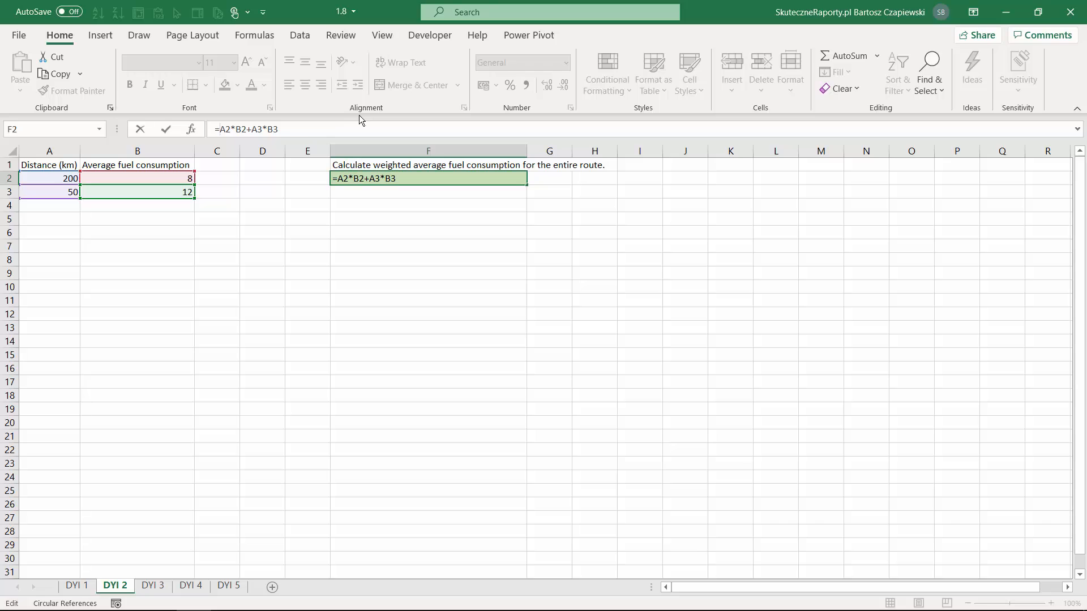
type("(")
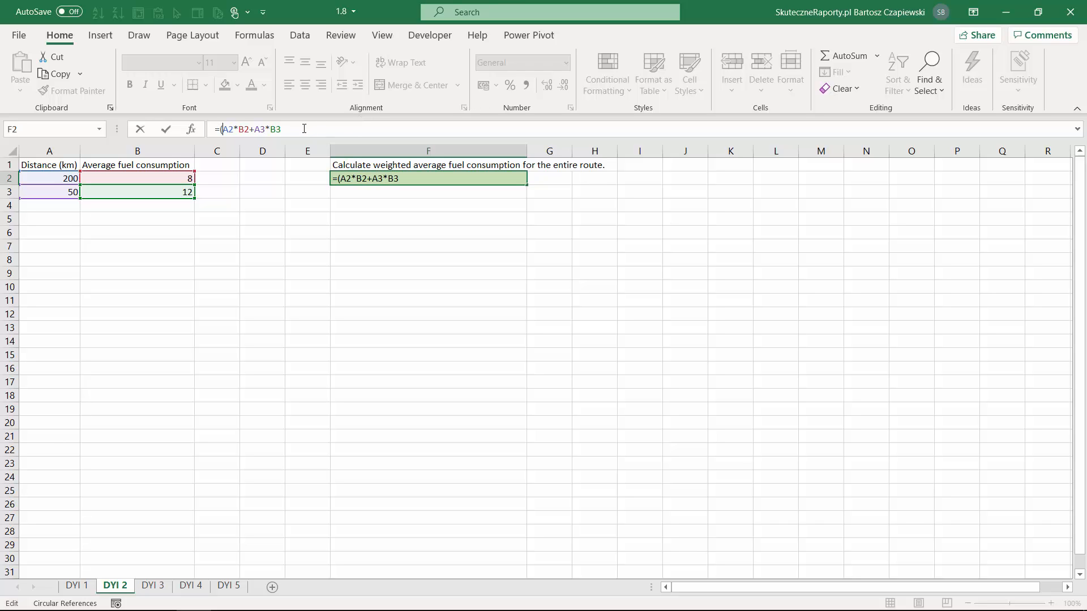
left_click(303, 130)
type(")/(")
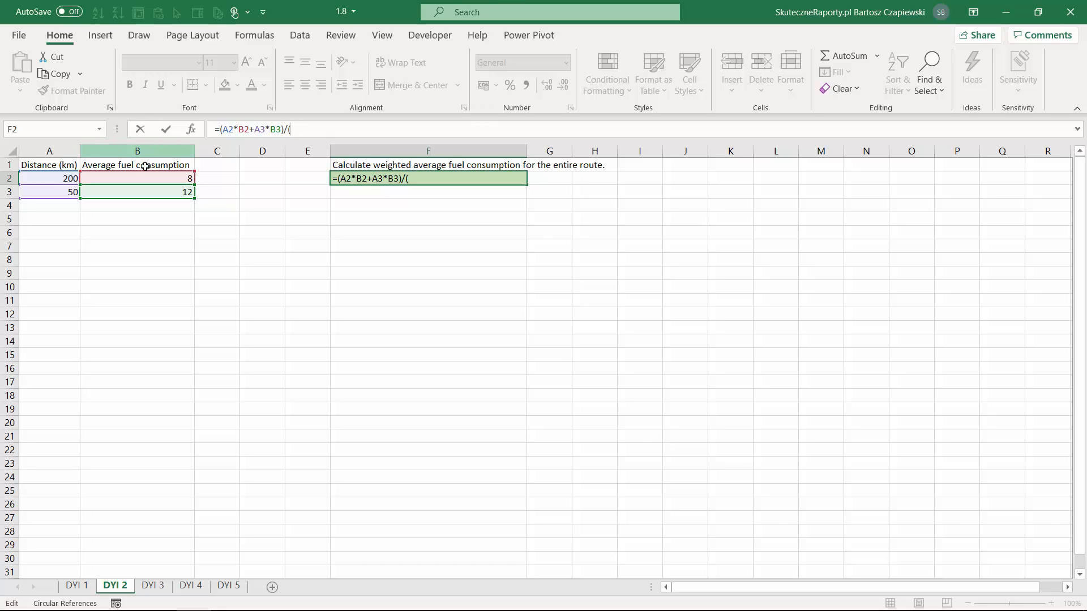
left_click(68, 178)
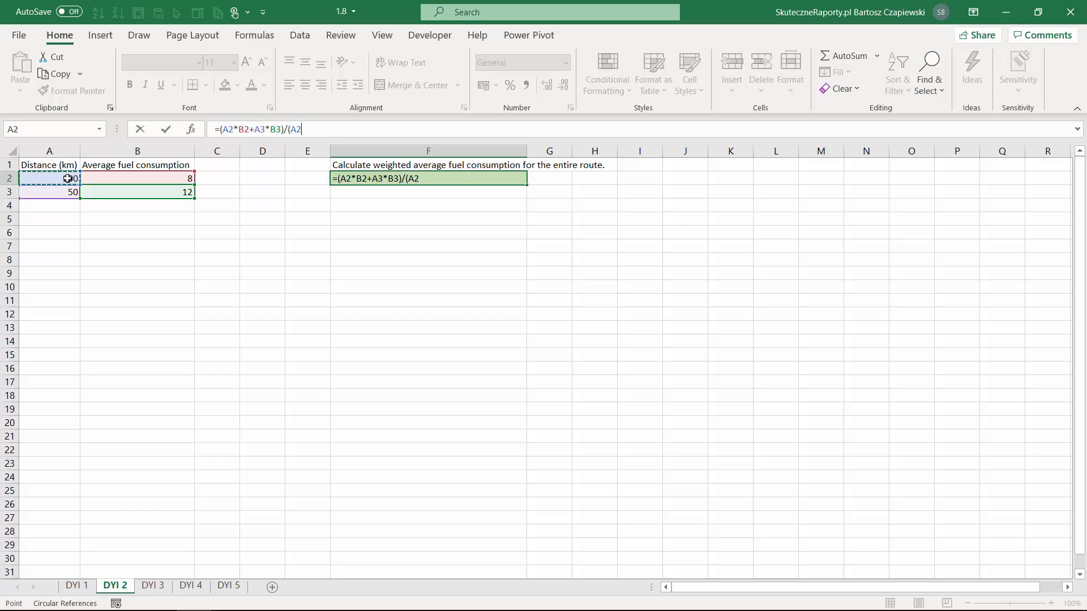
type("+")
left_click(56, 195)
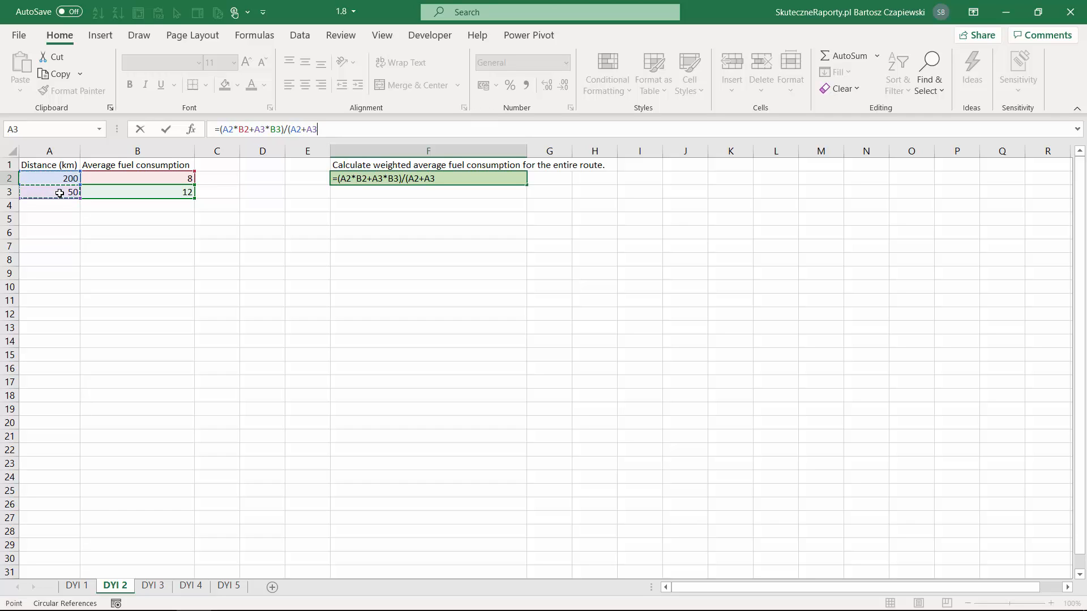
type(")")
key("Return")
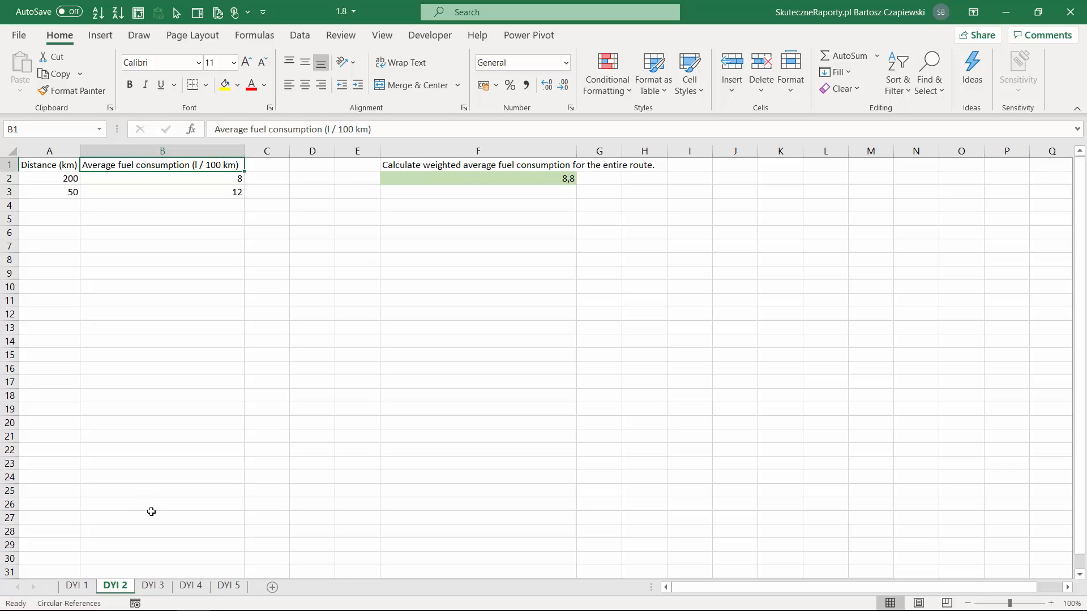
Open sheet DYI 3 and examine the running sales formulas for January to March in C2:C4
left_click(152, 586)
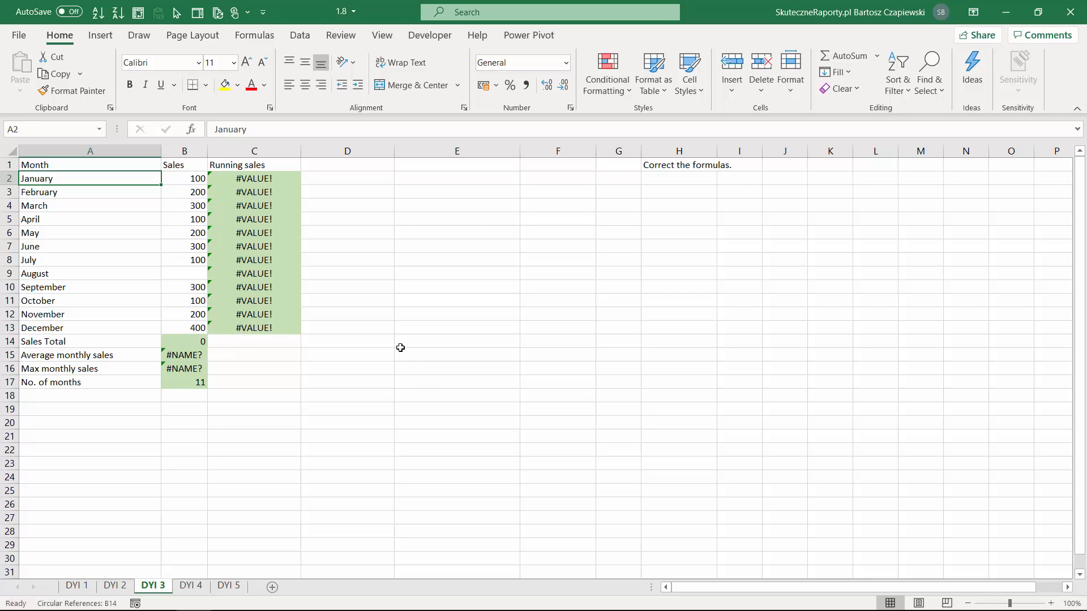
left_click(266, 182)
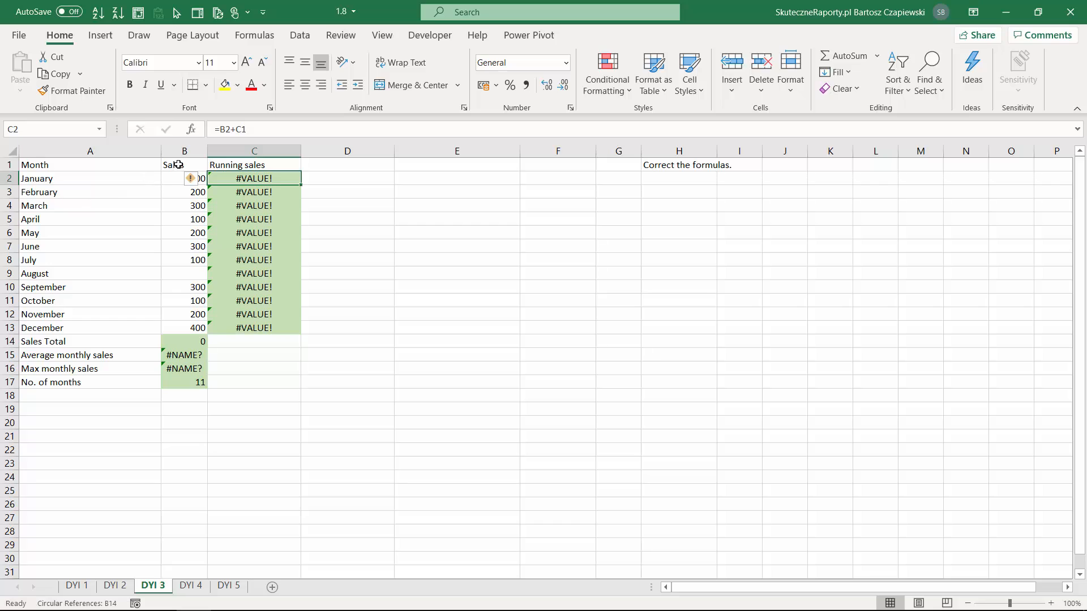
left_click(256, 194)
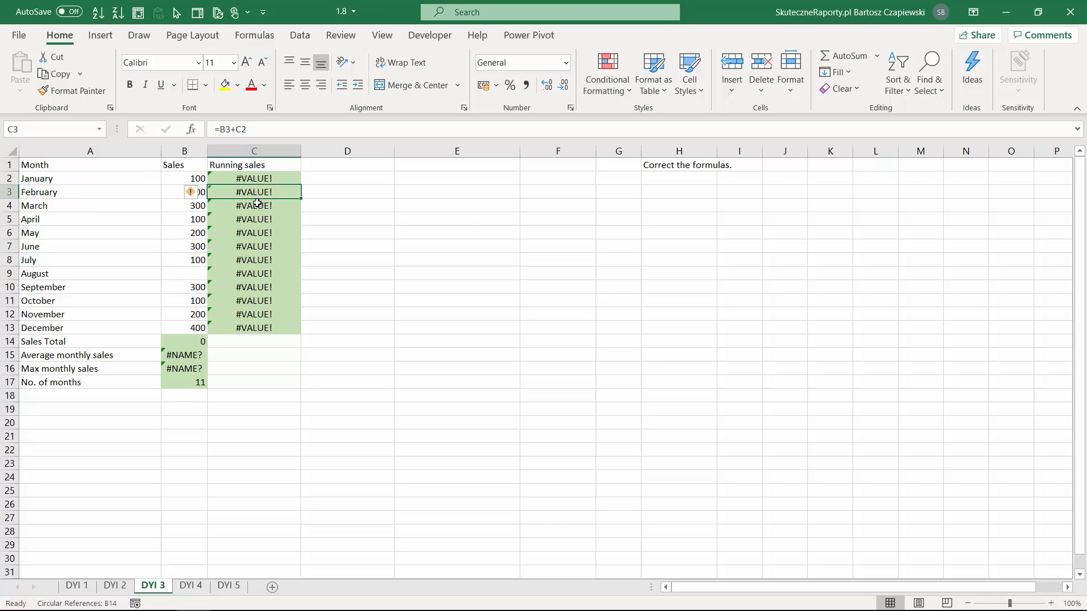
left_click(258, 207)
left_click(262, 193)
left_click(274, 178)
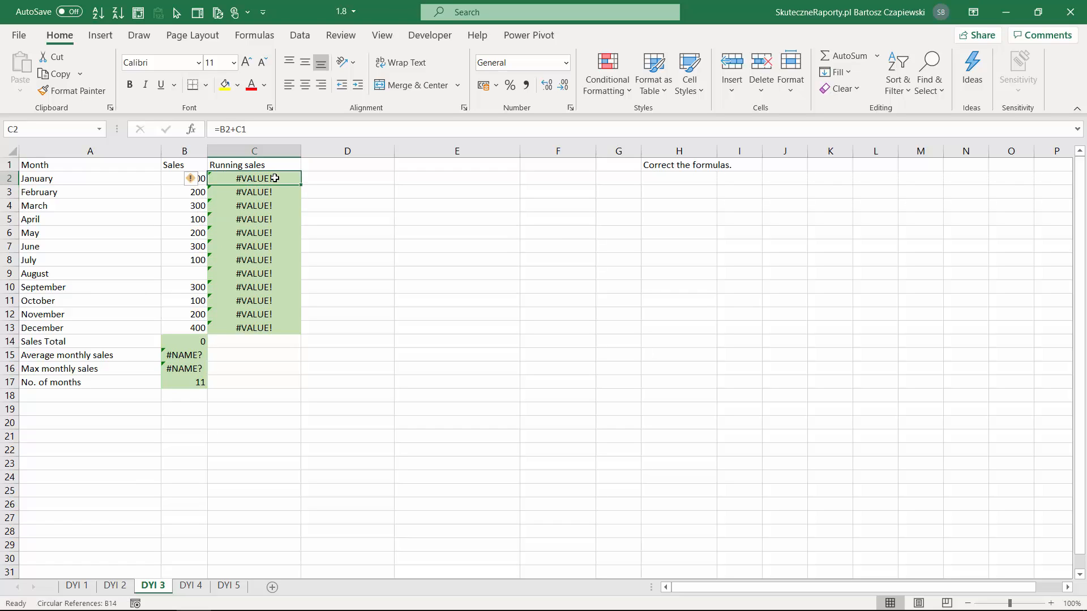
Step through the January running sales formula in C2 with Evaluate Formula to trace its error
left_click(255, 36)
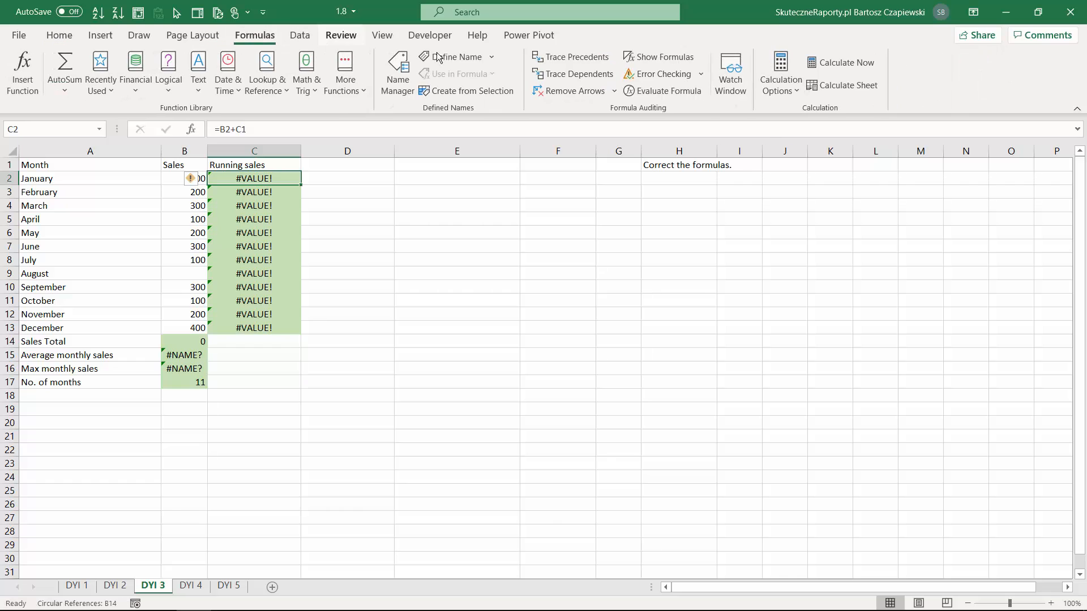
left_click(691, 94)
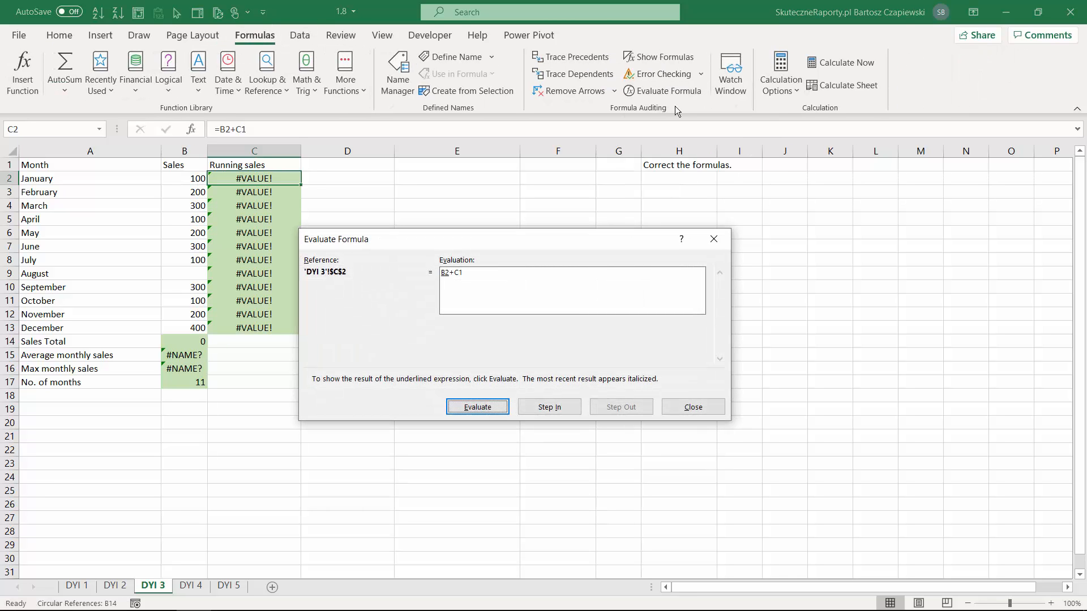
left_click(477, 409)
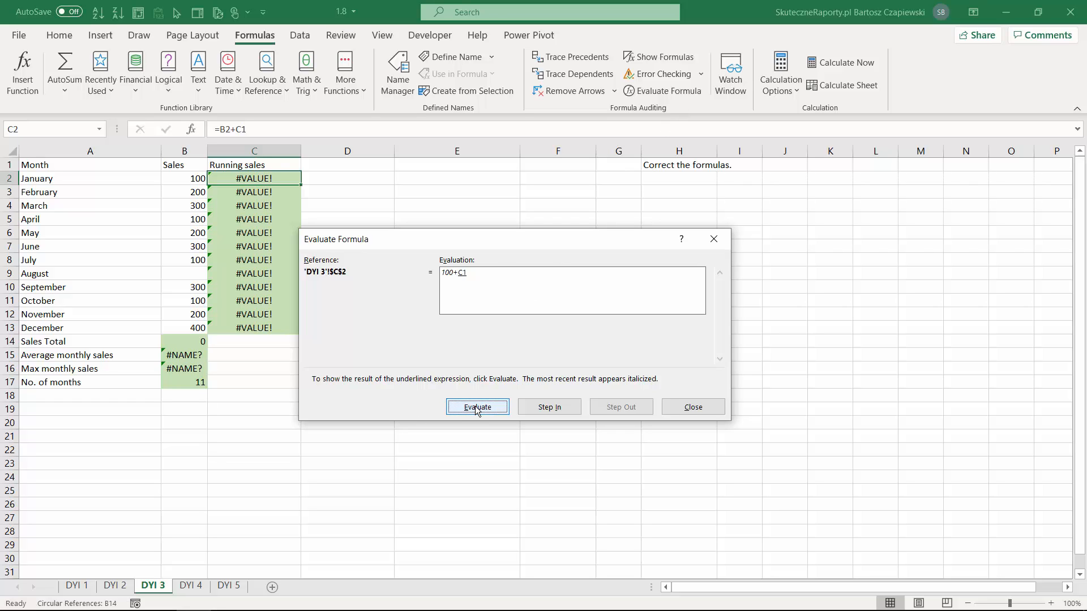
left_click(477, 409)
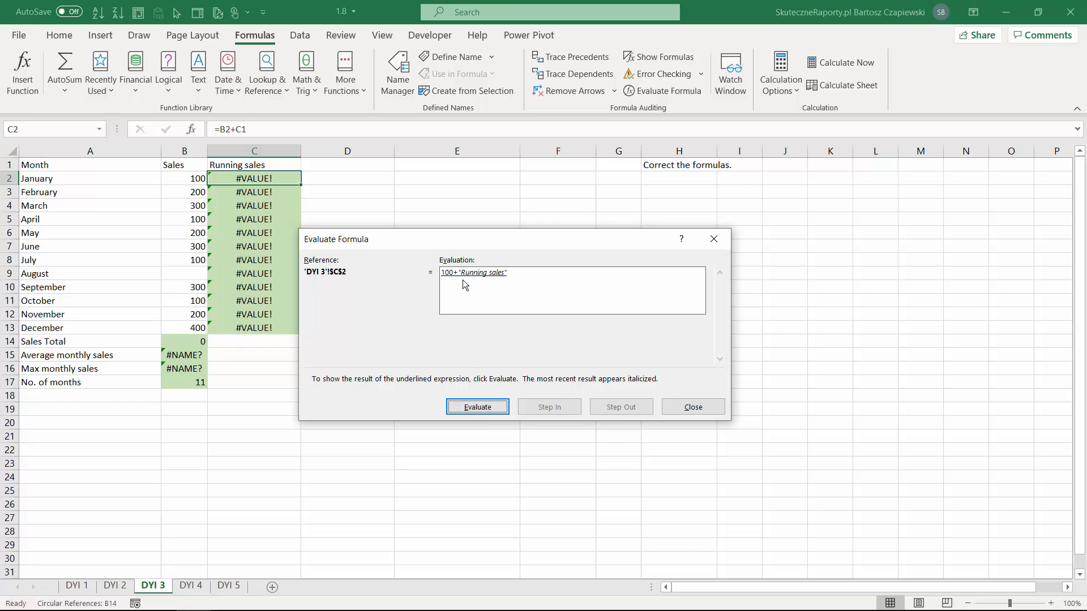
left_click(479, 407)
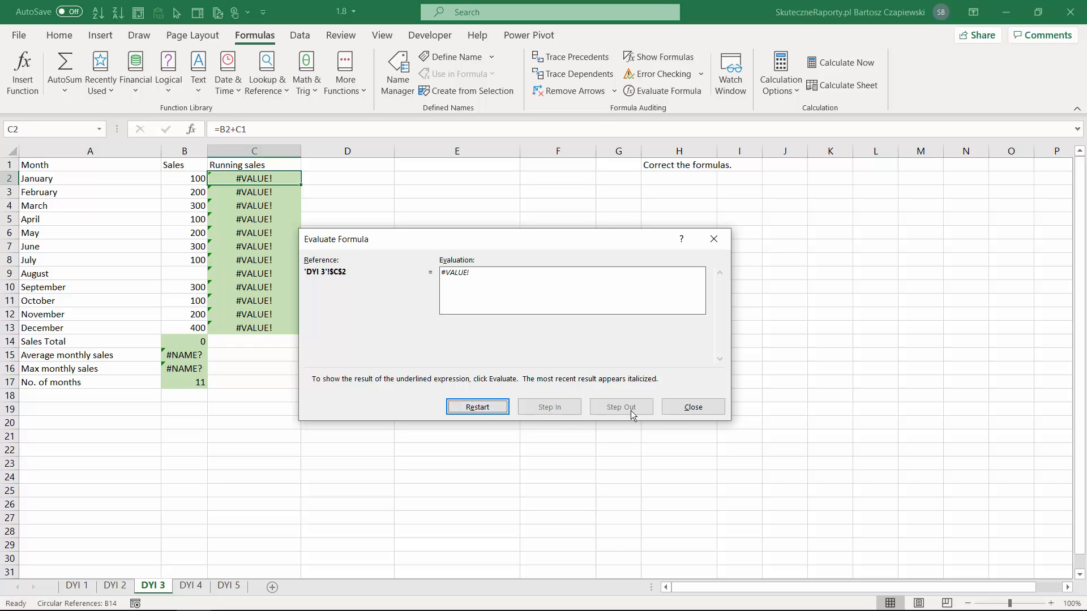
left_click(695, 407)
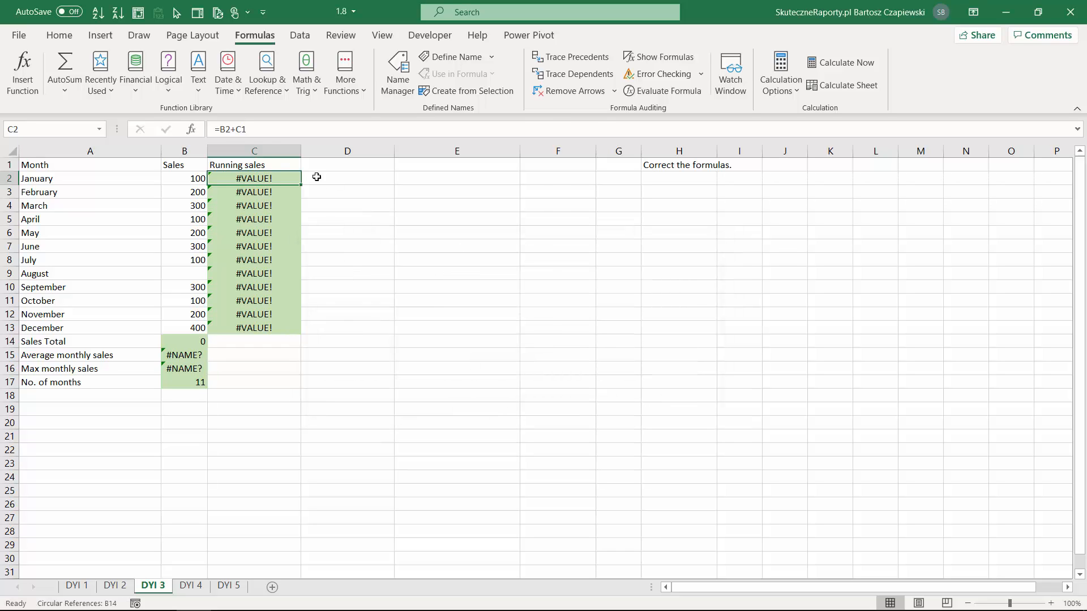
Correct January's running sales formula in C2 to =B2 by removing the reference to the header cell
left_click(247, 129)
key("BackSpace")
key("BackSpace")
key("BackSpace")
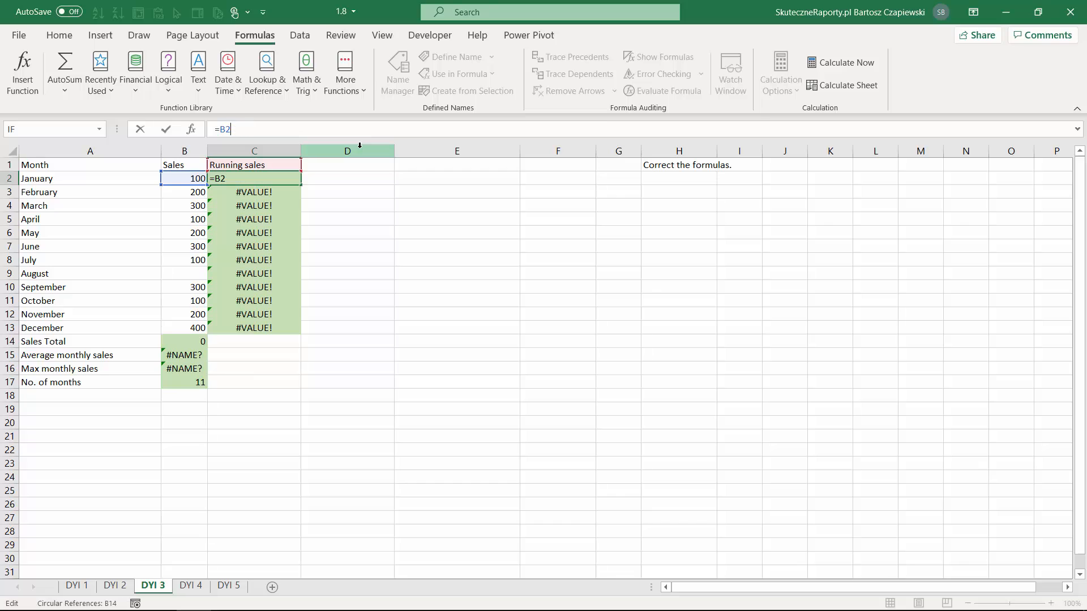
key("Return")
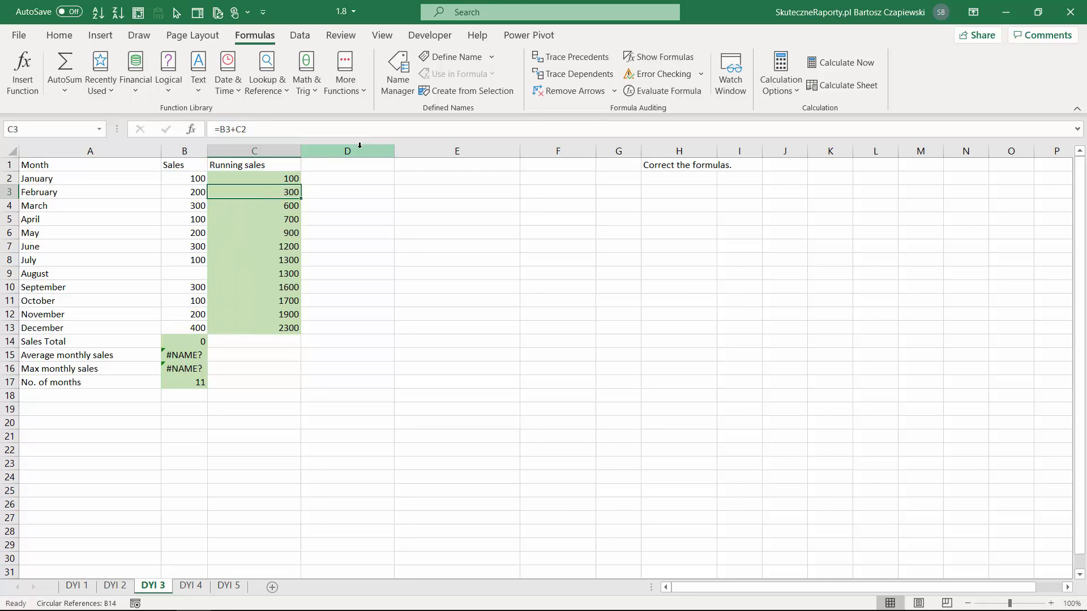
Correct the sales total formula in B14 to =SUM(B2:B13) so it excludes its own cell
left_click(192, 344)
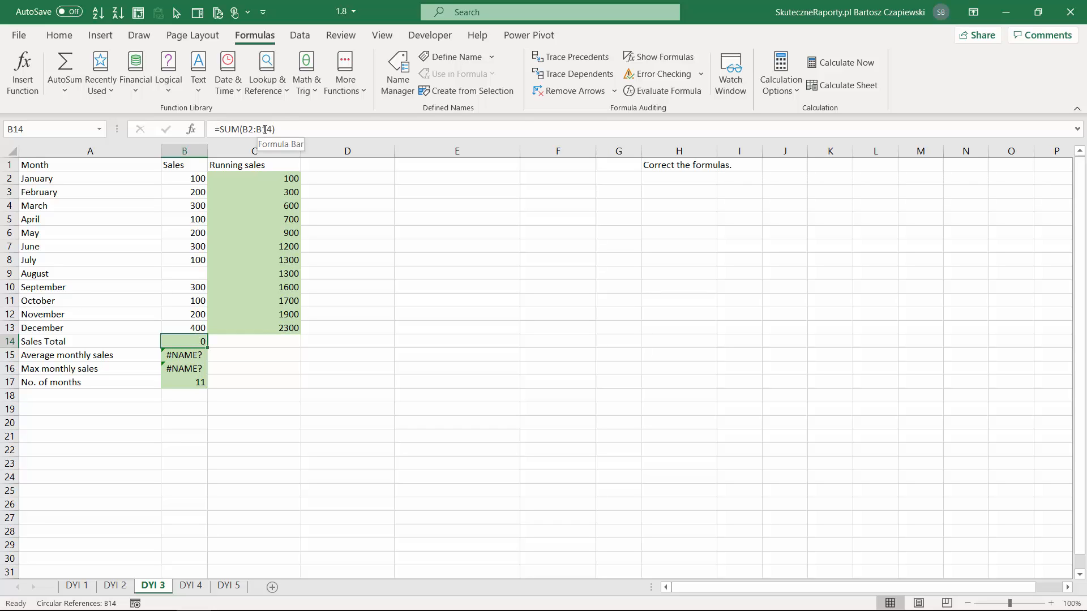
left_click(287, 129)
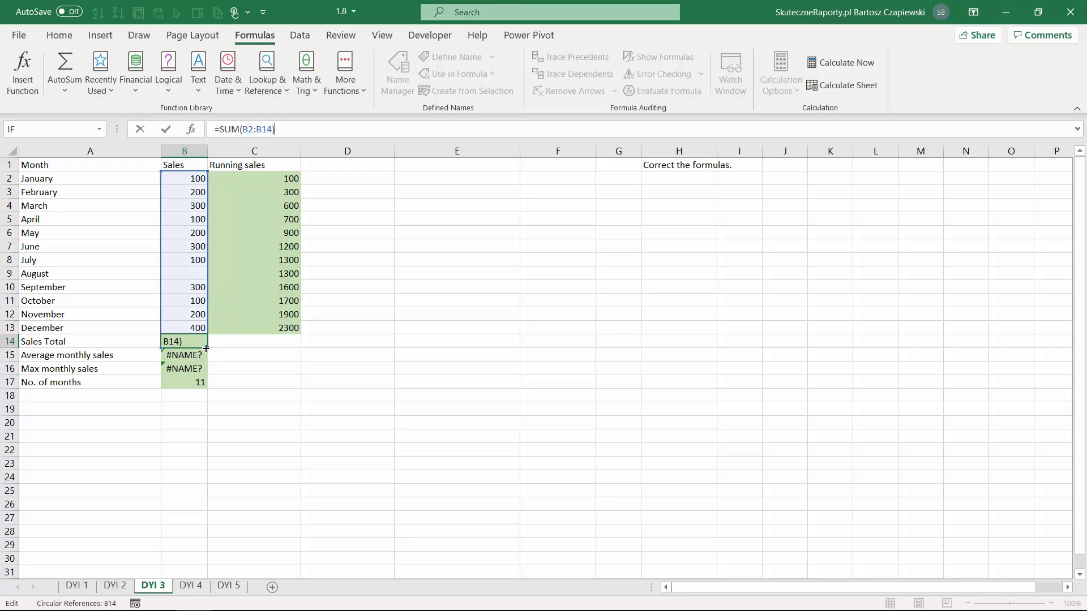
left_click(266, 130)
type("3")
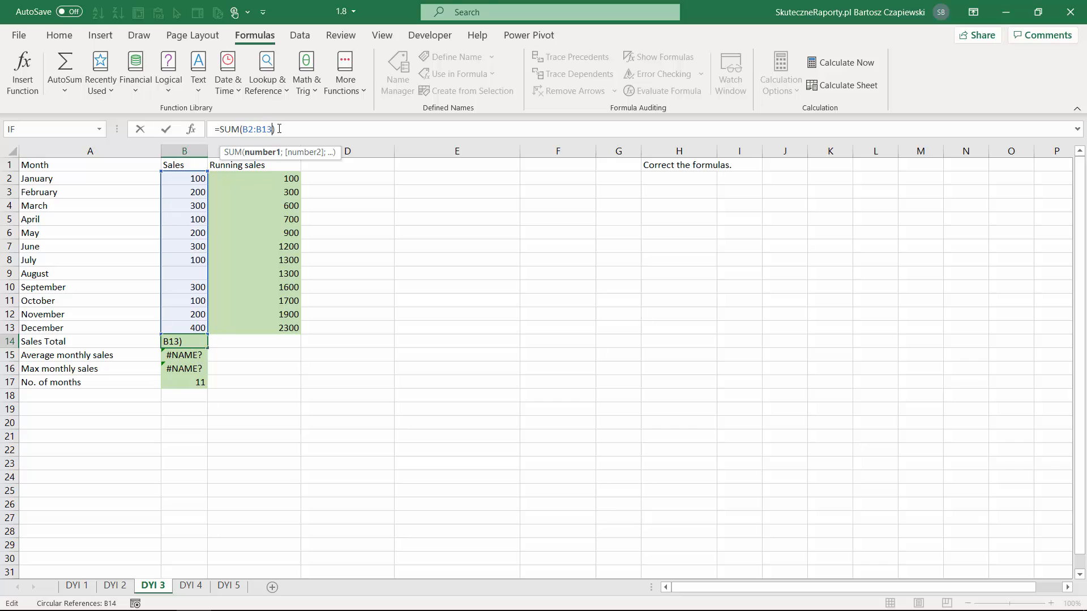
key("ctrl+Return")
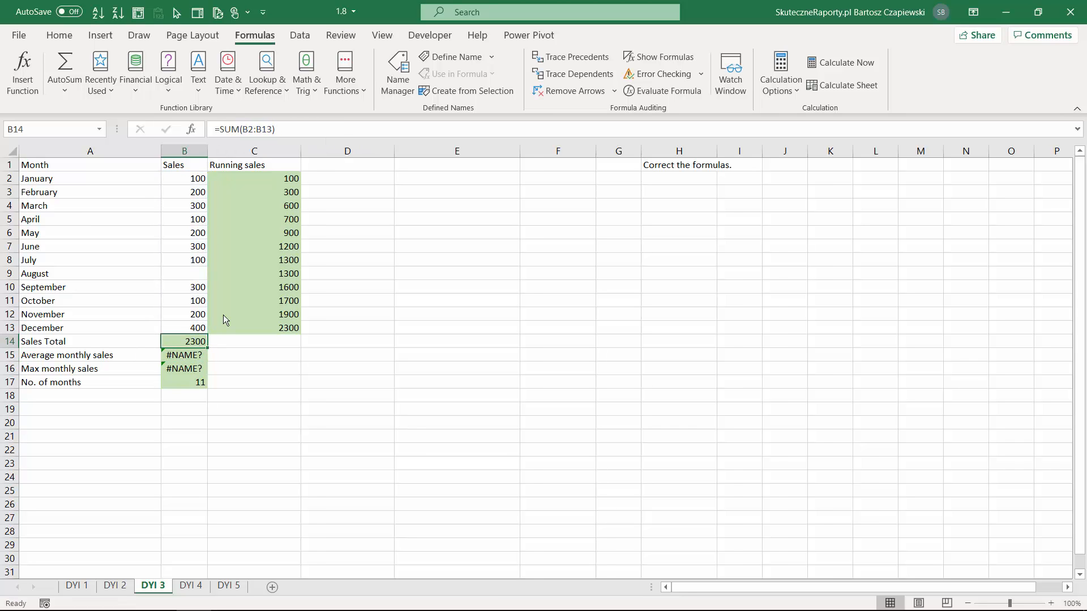
Fix the average monthly sales formula in B15 to =AVERAGE(B2:B13)
key("Down")
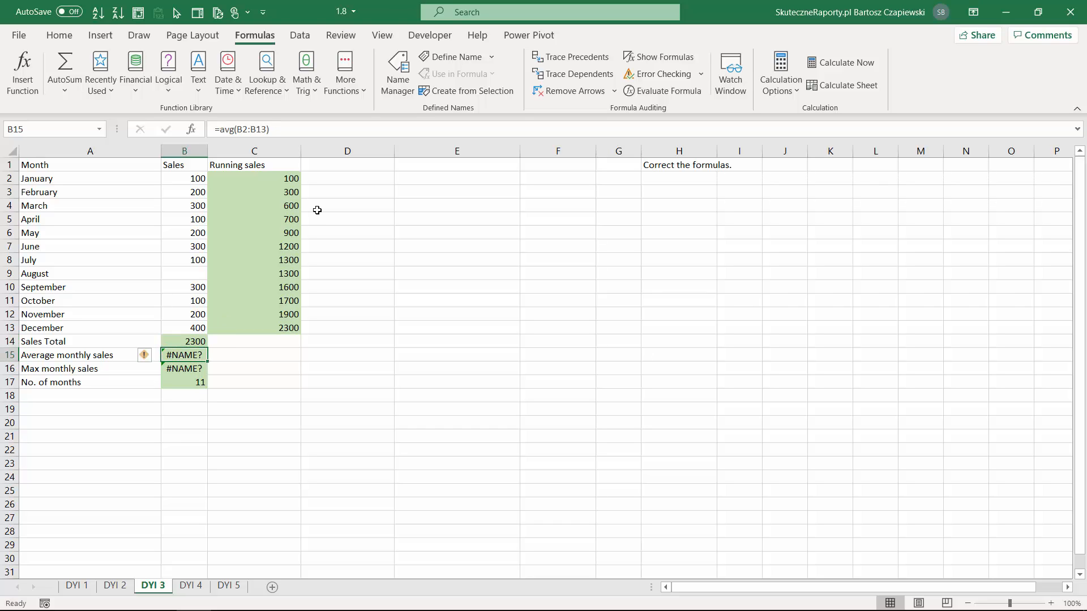
key("F2")
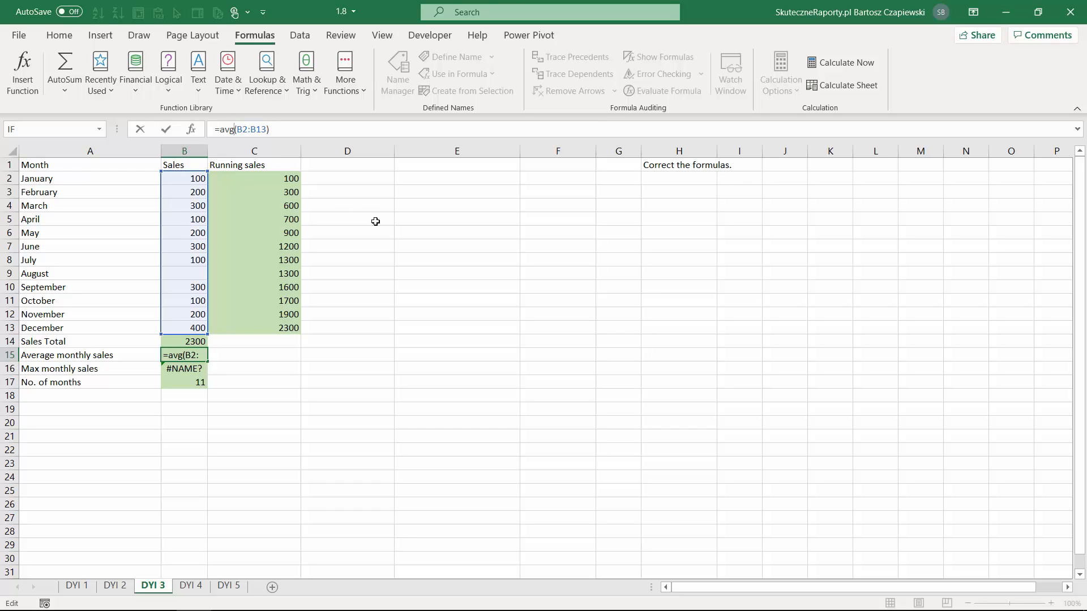
key("BackSpace")
type("er")
key("Tab")
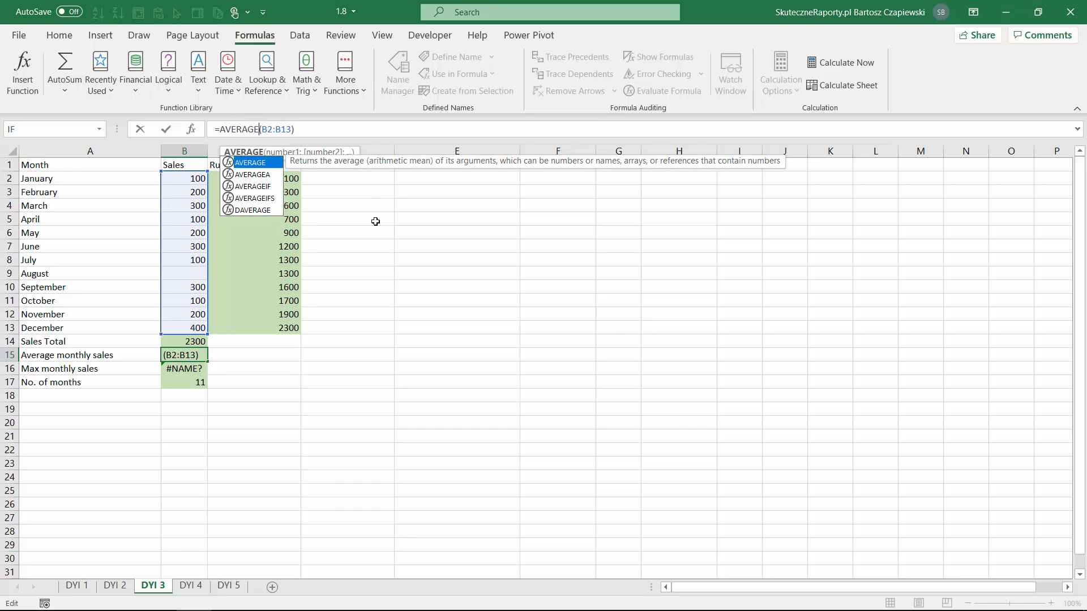
key("Return")
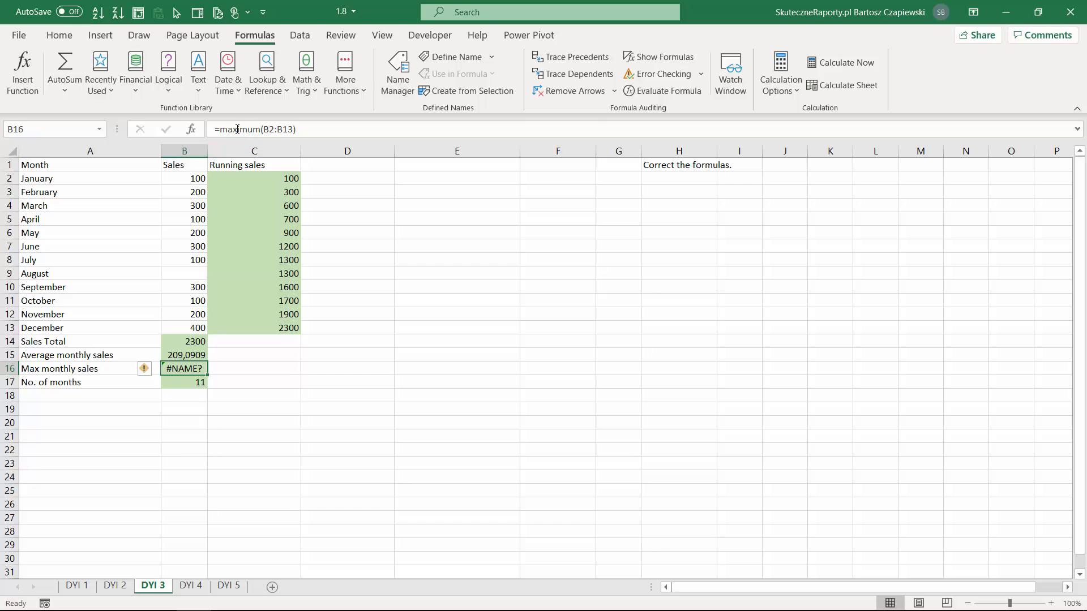
Fix the max monthly sales formula in B16 by shortening the function name to max over B2:B13
left_click_drag(238, 129, 263, 129)
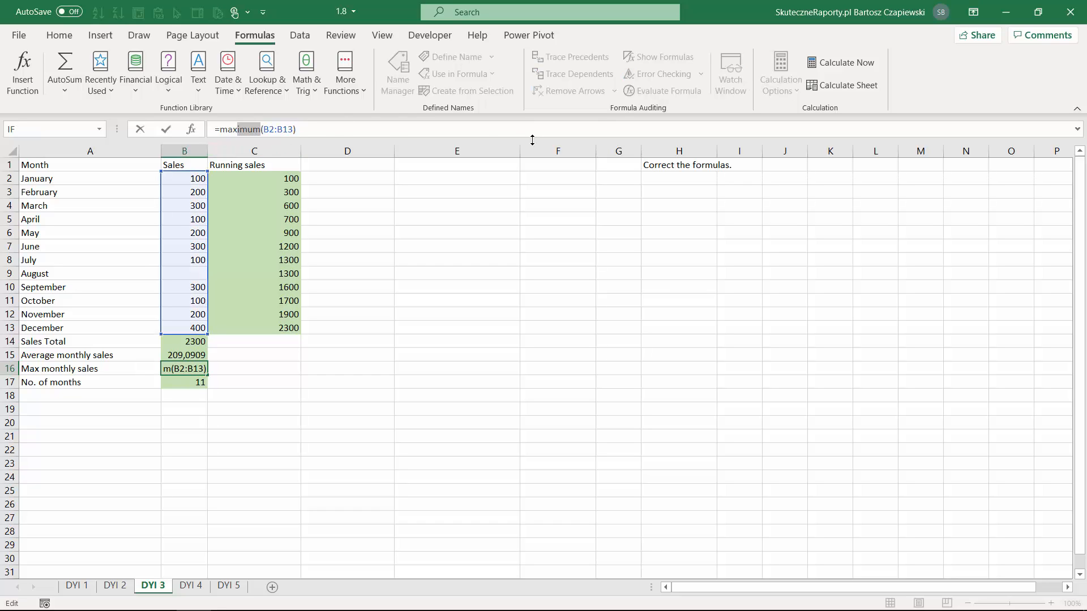
key("BackSpace")
key("Return")
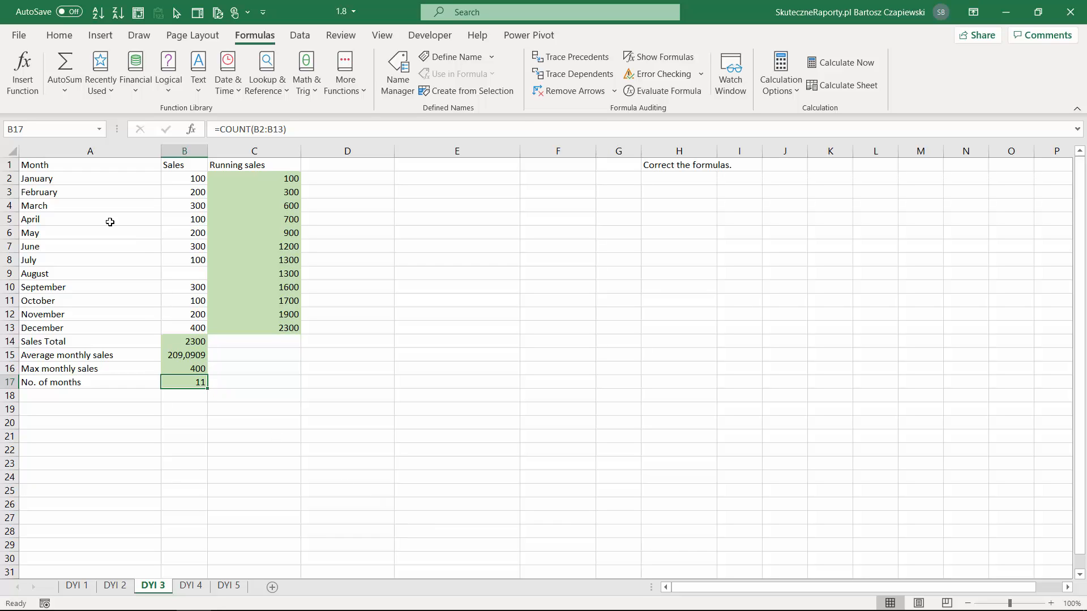
Compare the listed months with the count in B17 and enter 0 as August's sales in B9
left_click_drag(91, 178, 86, 327)
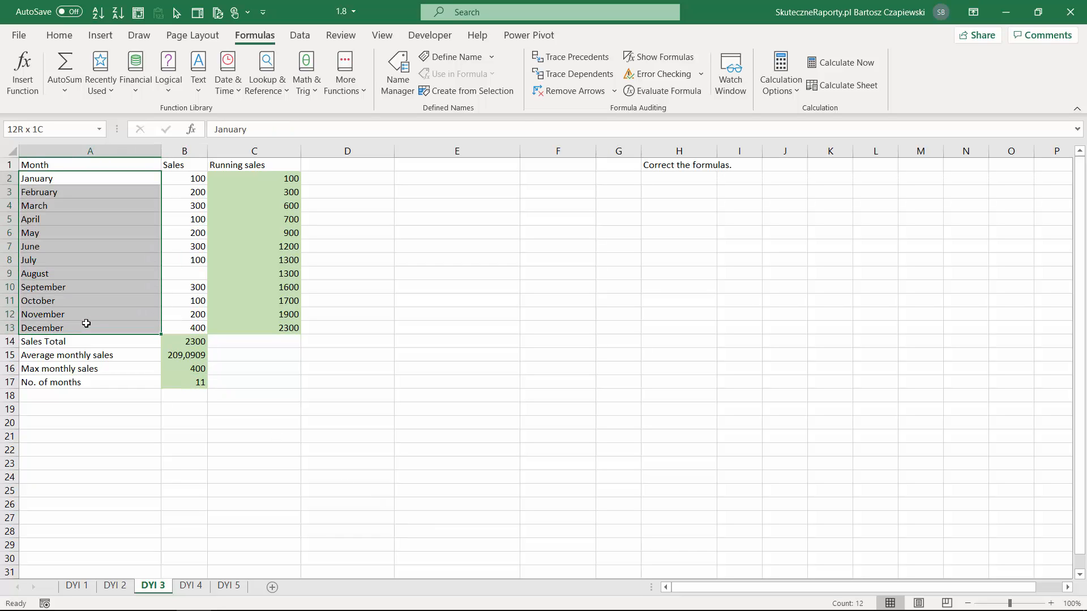
left_click(194, 382)
left_click(196, 274)
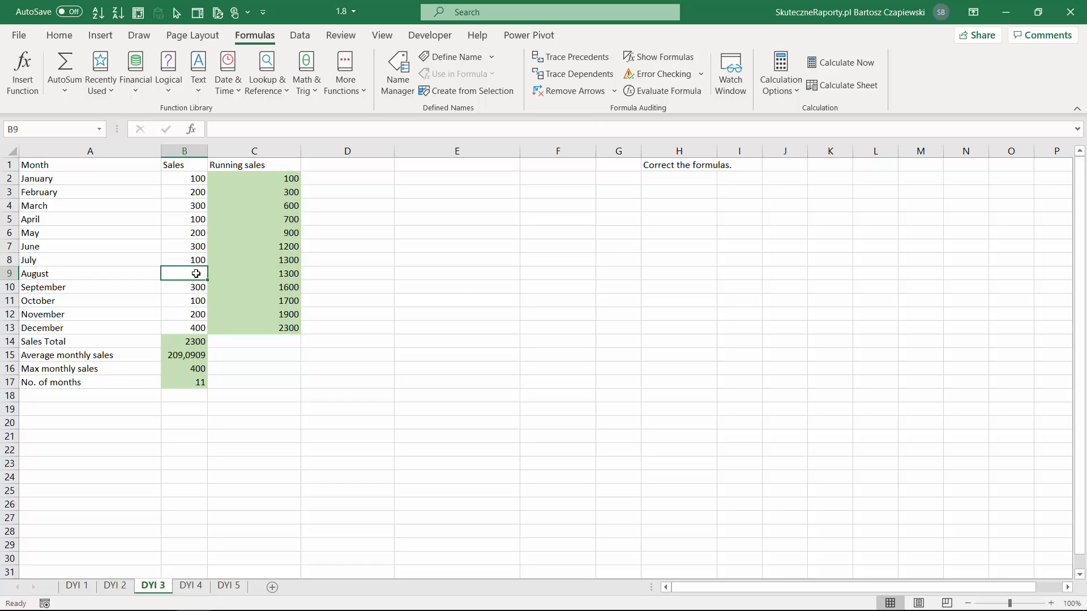
type("0")
key("Return")
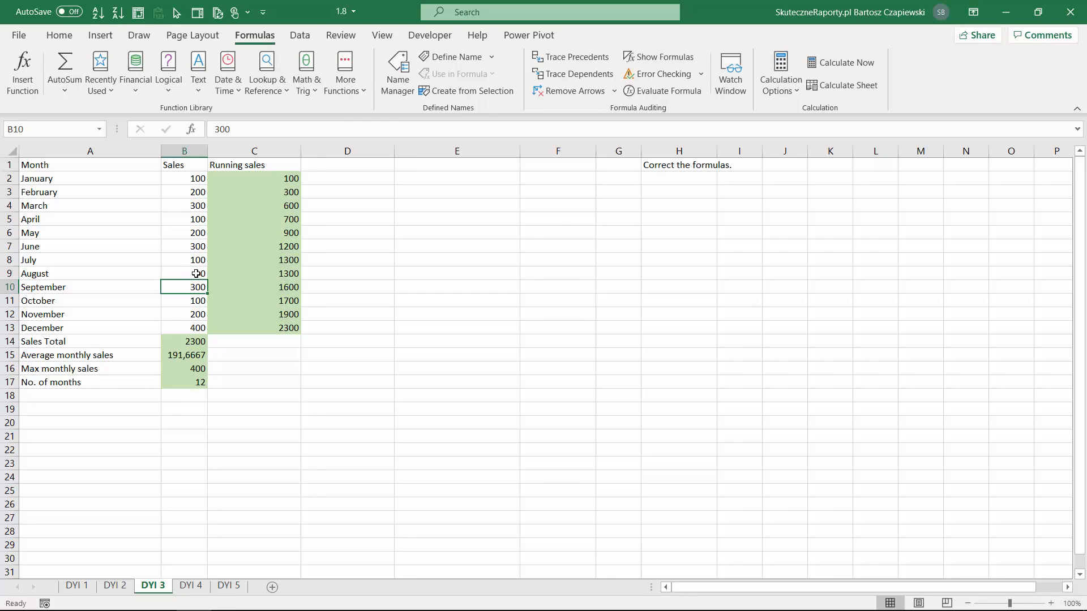
left_click(192, 386)
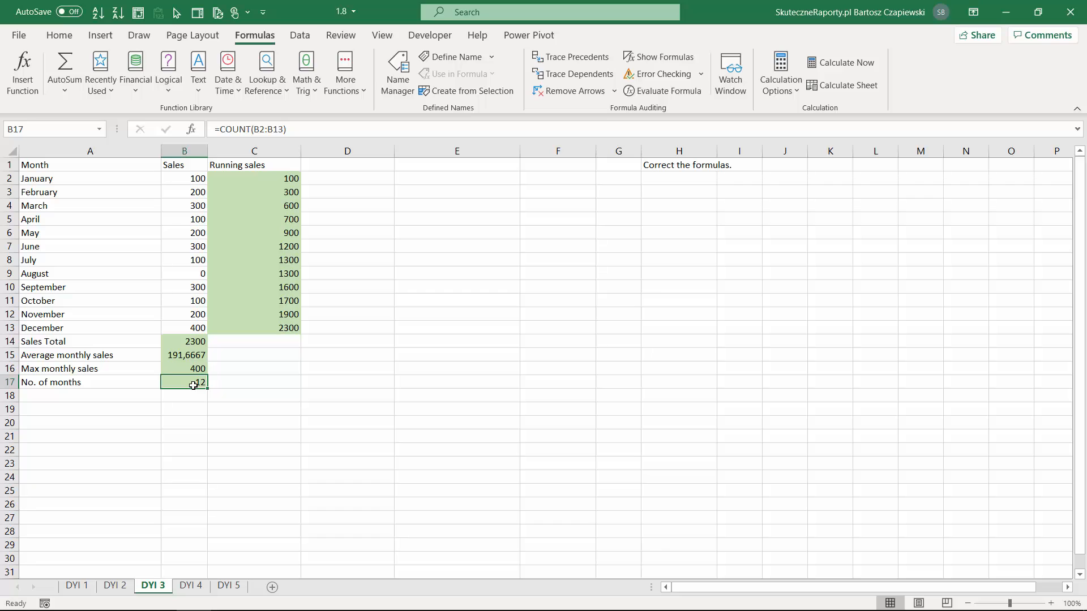
Count the month names in B18 with the formula =COUNTA(A2:A13)
key("Down")
type("=count")
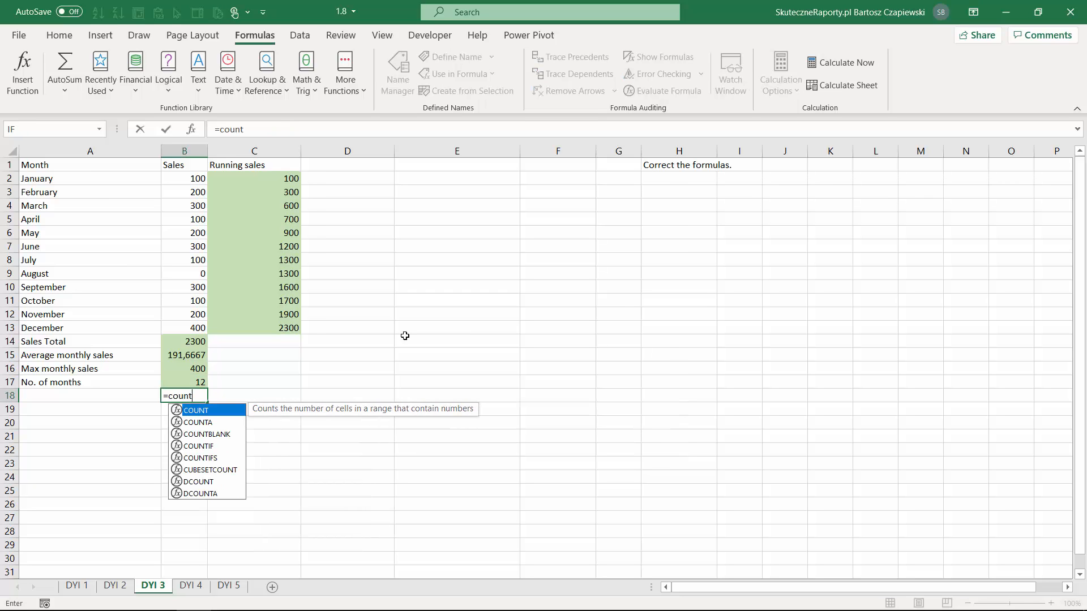
key("Down")
key("Tab")
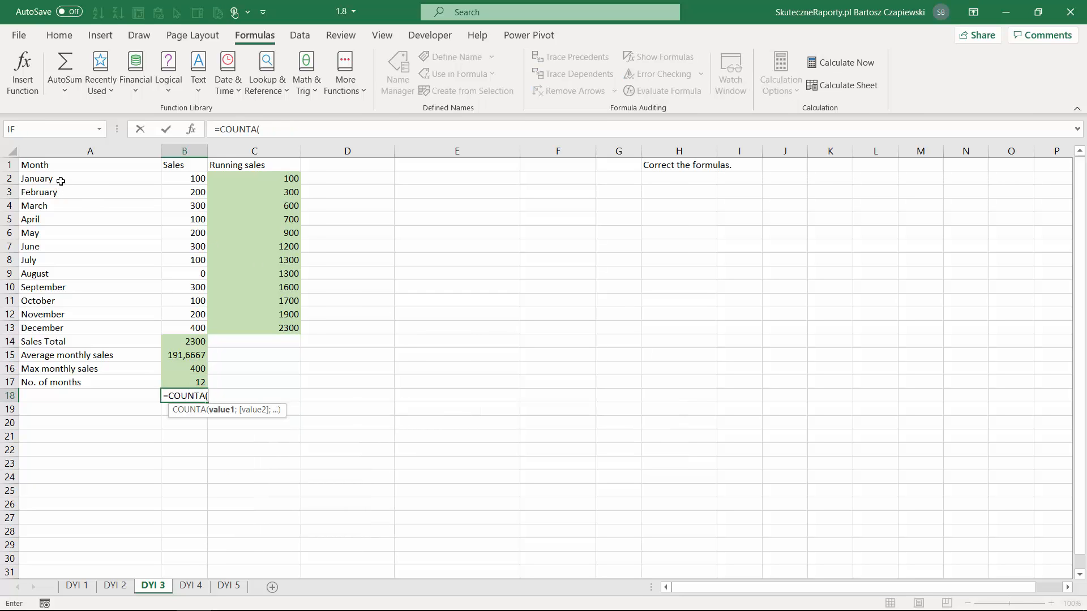
left_click_drag(60, 180, 71, 324)
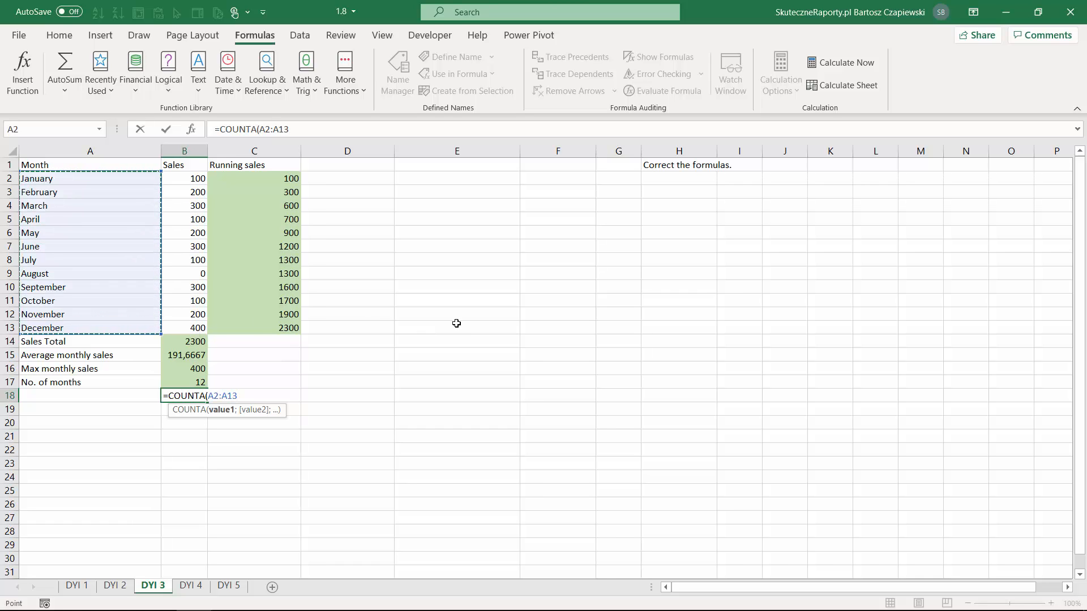
key("Return")
key("Up")
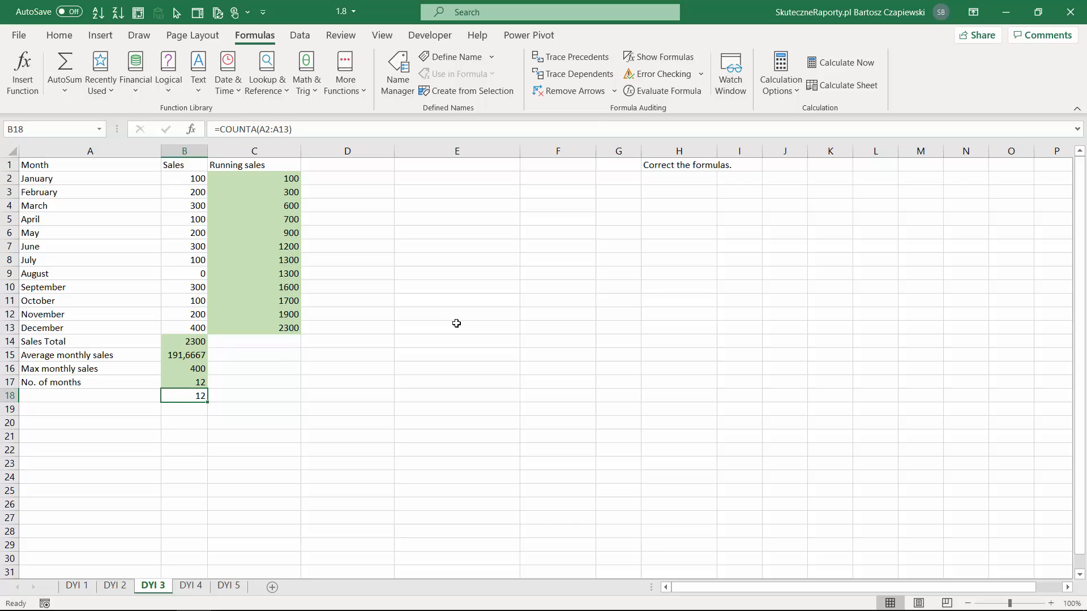
Count the rows of the sales range in B19 with the formula =ROWS(B2:B13)
key("Down")
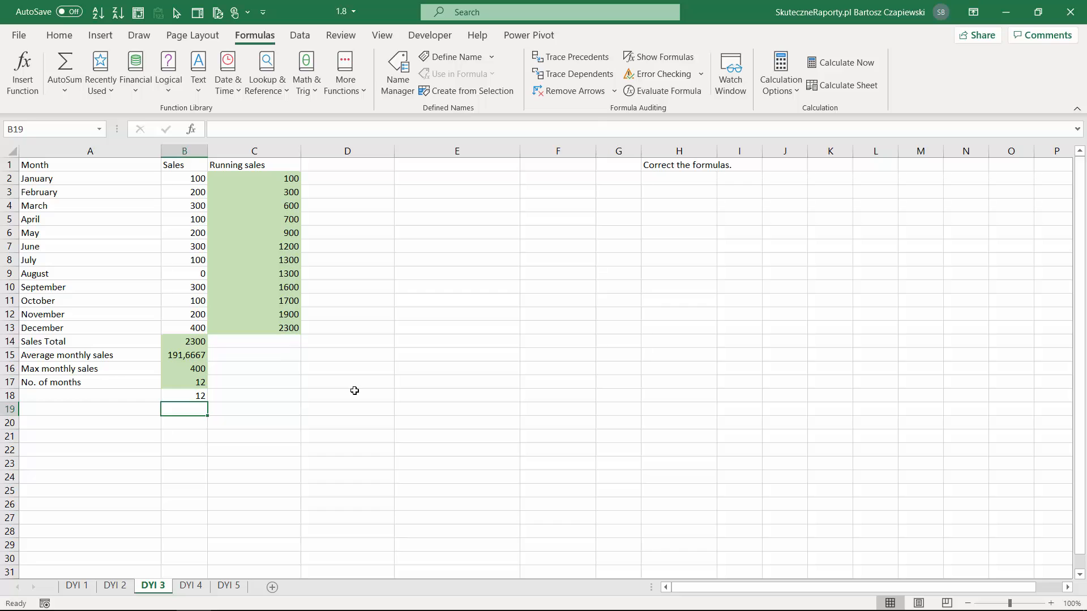
type("=rows")
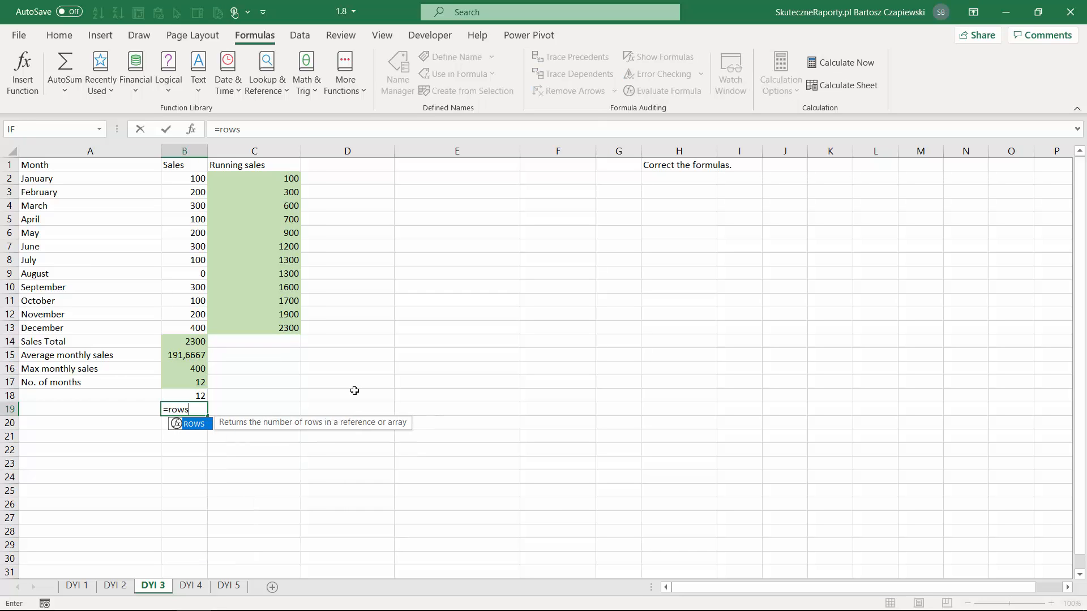
key("Tab")
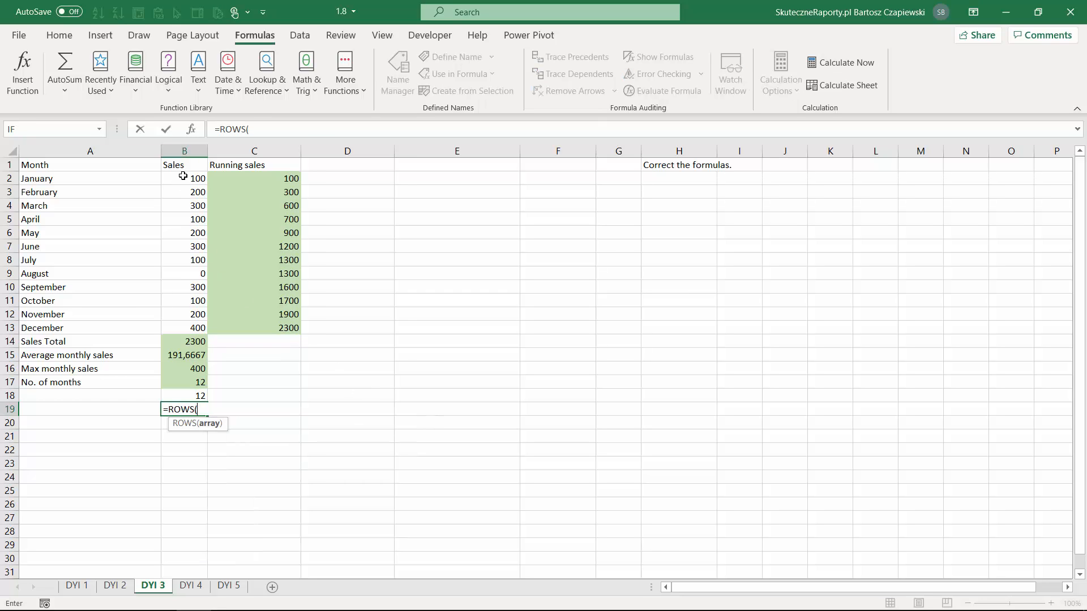
left_click_drag(180, 178, 179, 327)
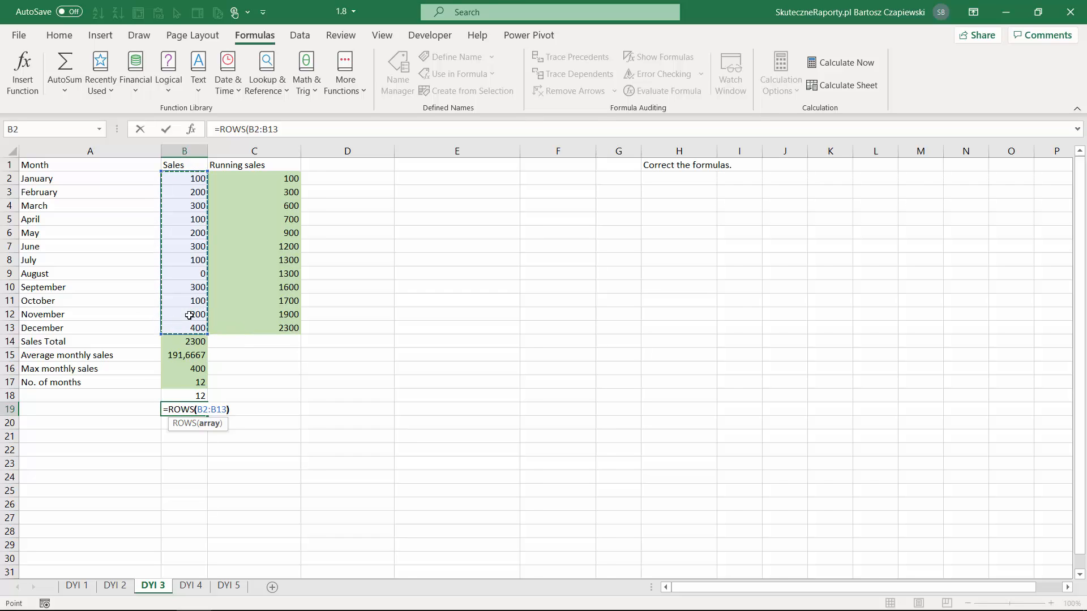
key("Return")
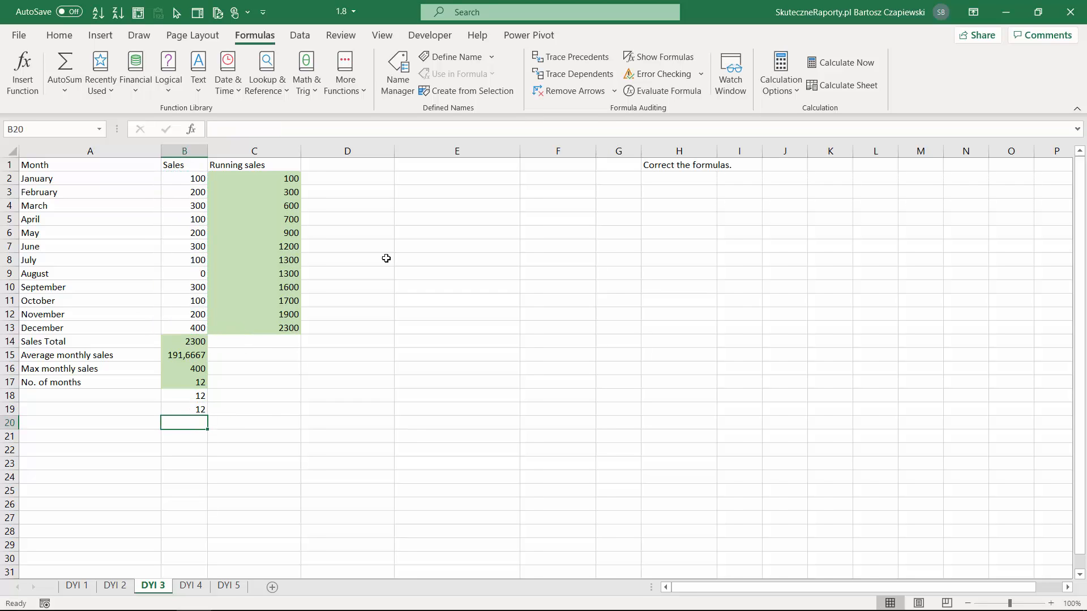
Clear August's sales in B9 and undo the deletion, twice, to compare the three month-count formulas
left_click(188, 275)
key("Delete")
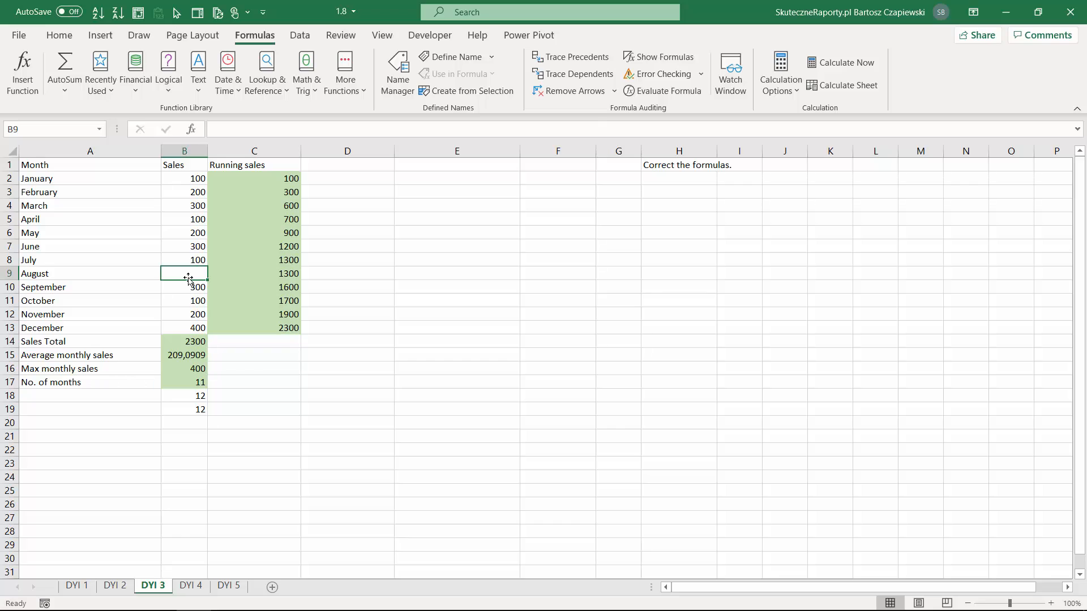
key("ctrl+z")
key("Delete")
key("ctrl+z")
Enter =NA() as August's sales in B9 and examine its effect on the total in B14 and the counts in B17:B19
type("=na()")
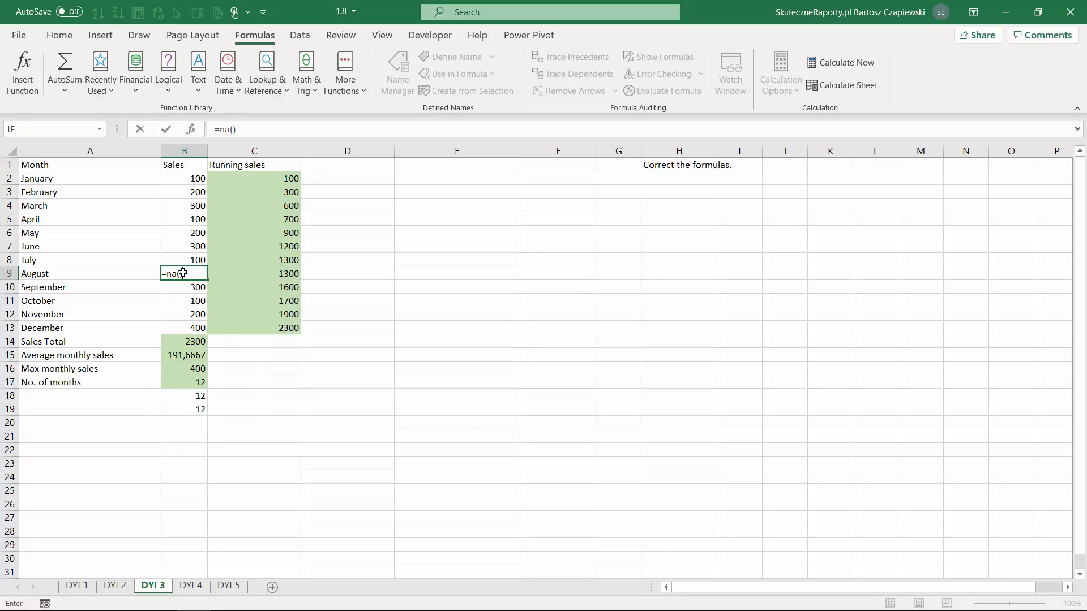
key("Return")
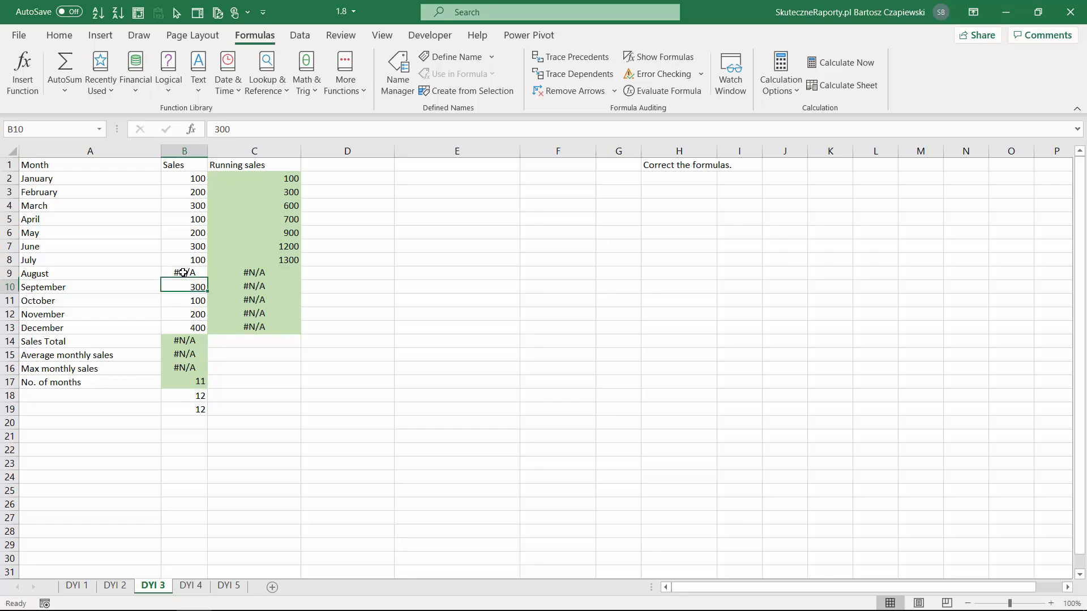
left_click(190, 341)
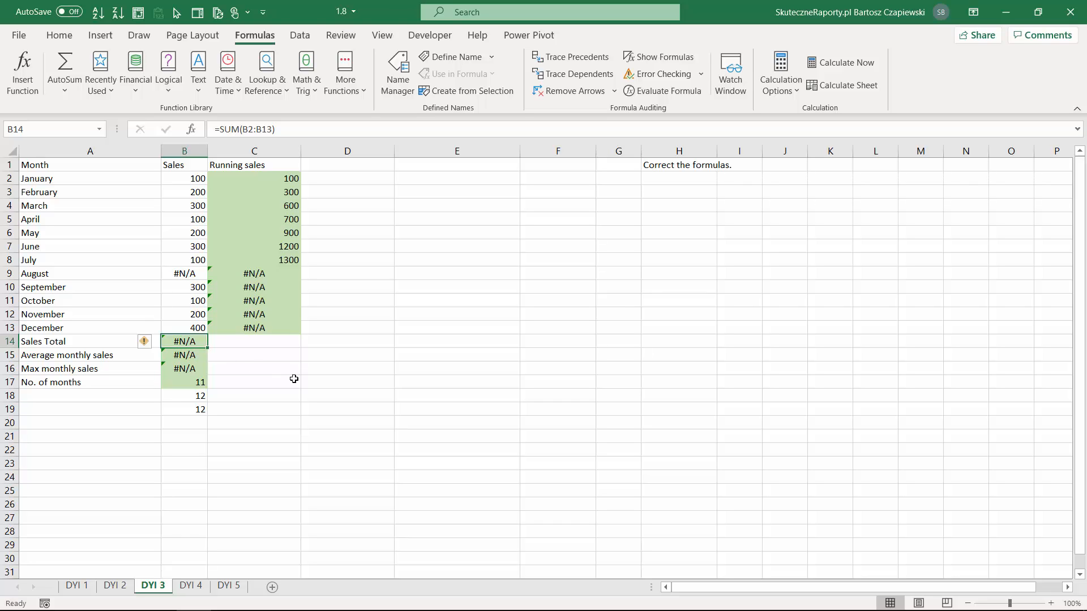
left_click(192, 383)
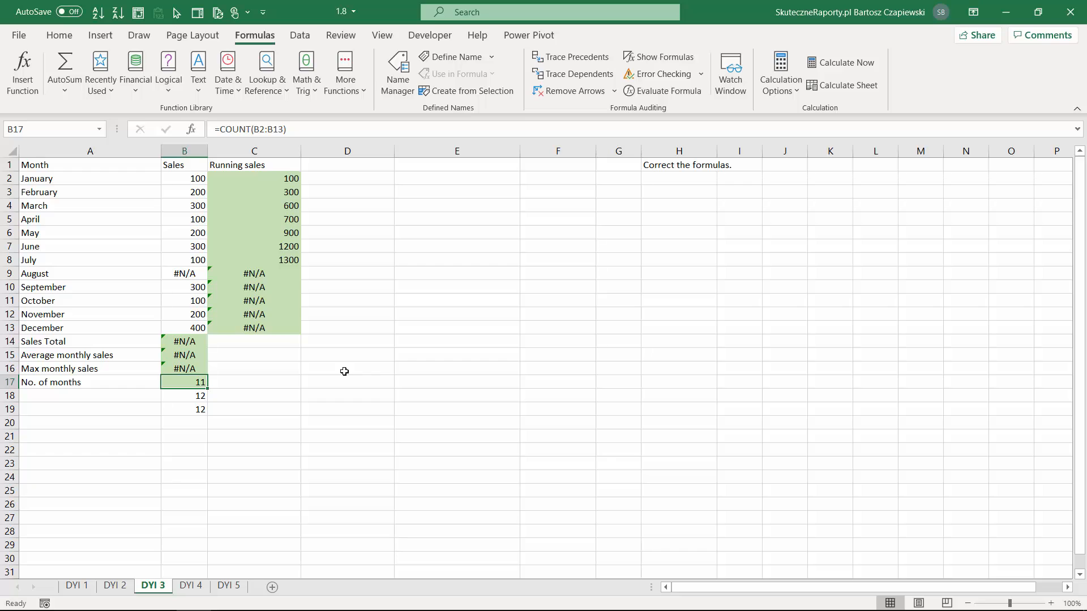
key("Down")
key("Down")
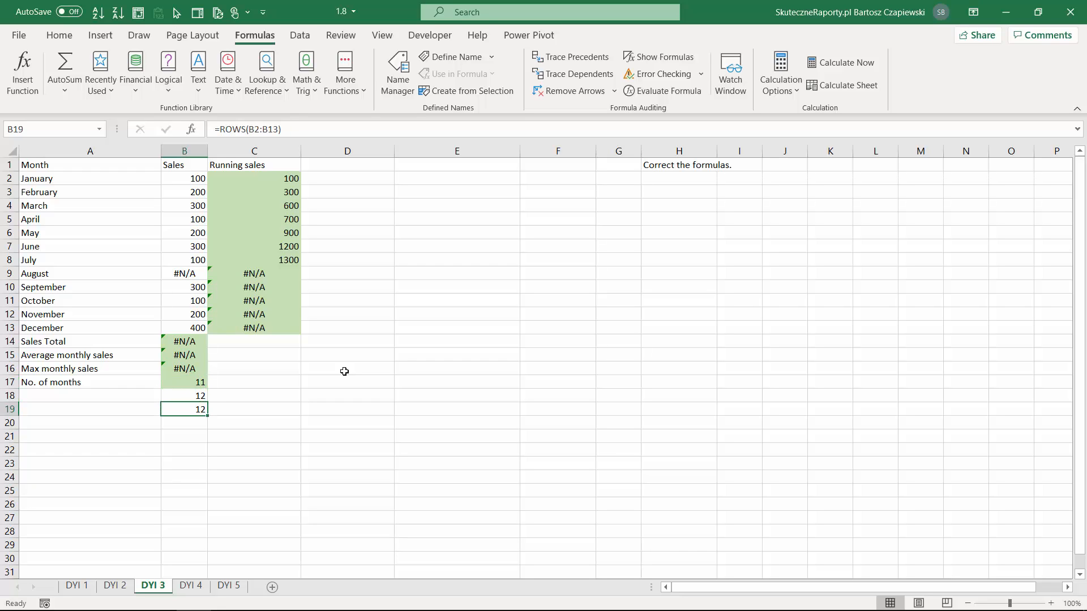
On the DYI 4 sheet, fill the PLN sales range D2:E13 with the formula =B2*G$2
key("ctrl+Page_Down")
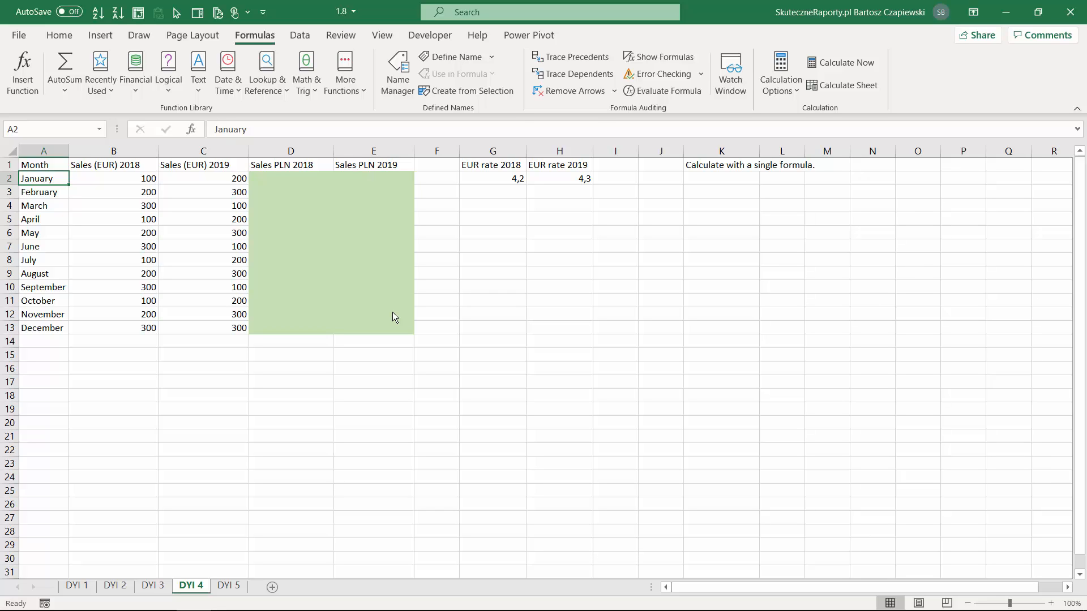
left_click(312, 179)
left_click_drag(311, 179, 390, 330)
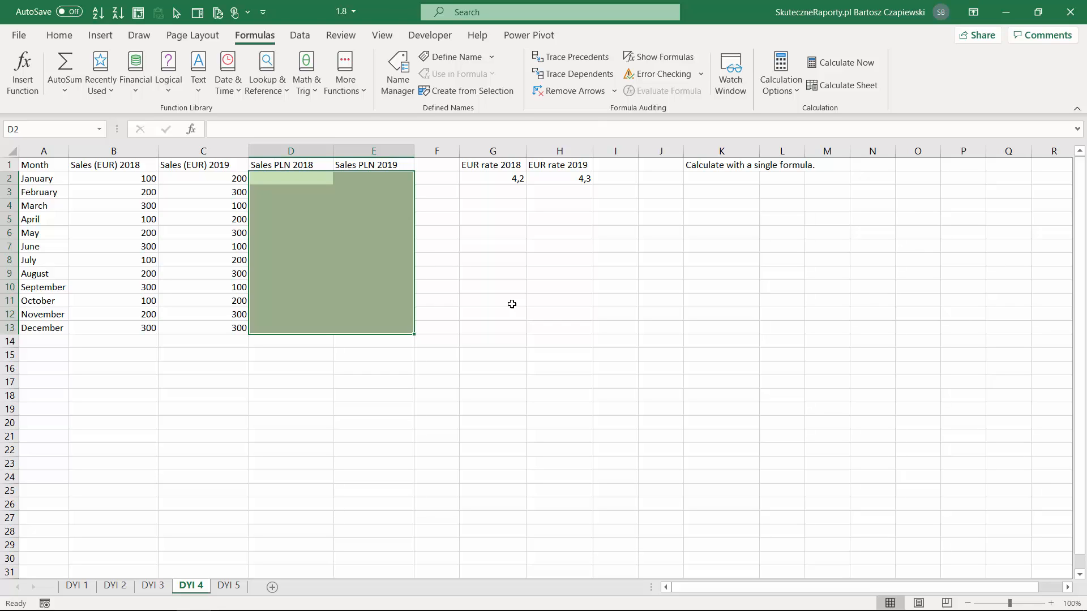
type("=")
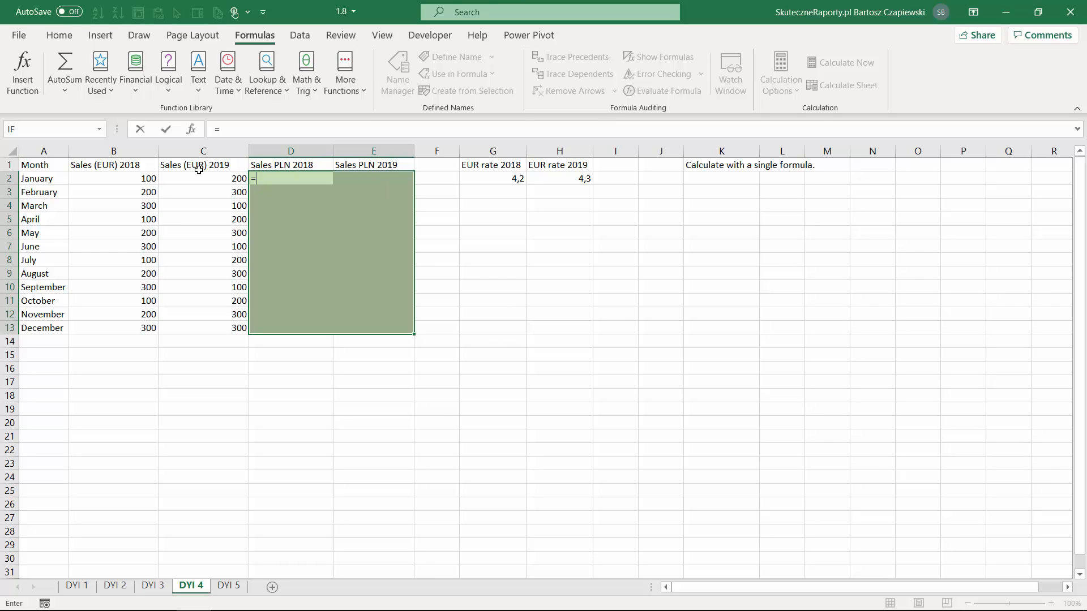
left_click(140, 178)
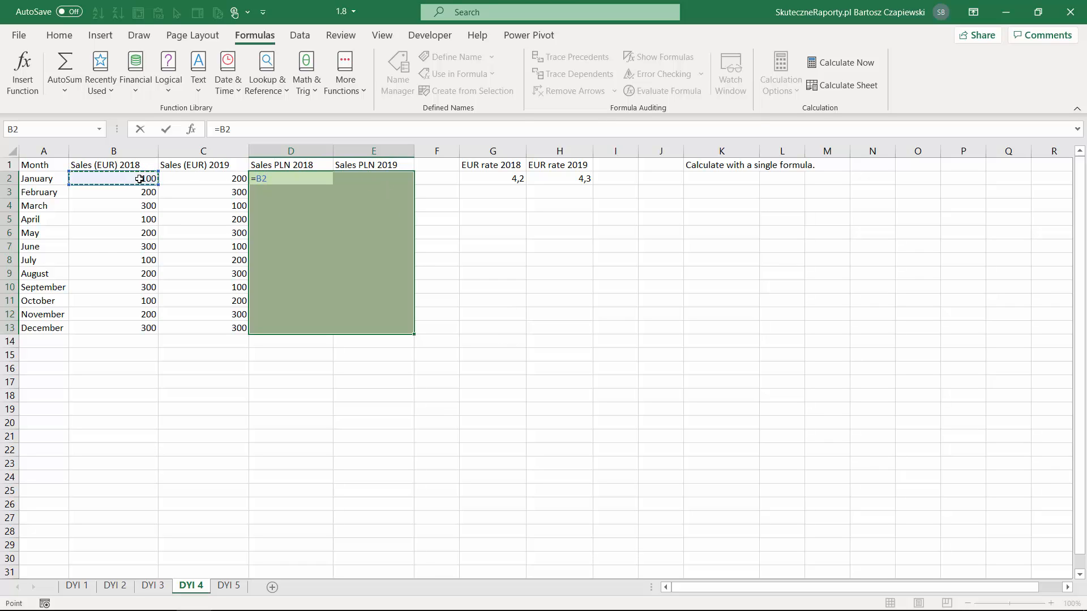
type("*")
left_click(497, 179)
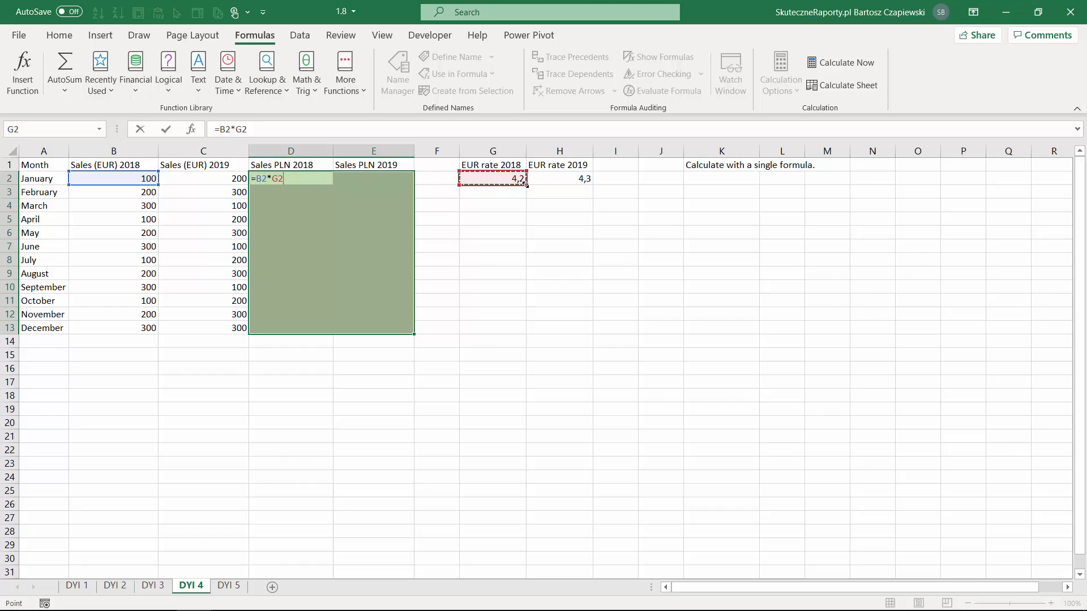
key("F4")
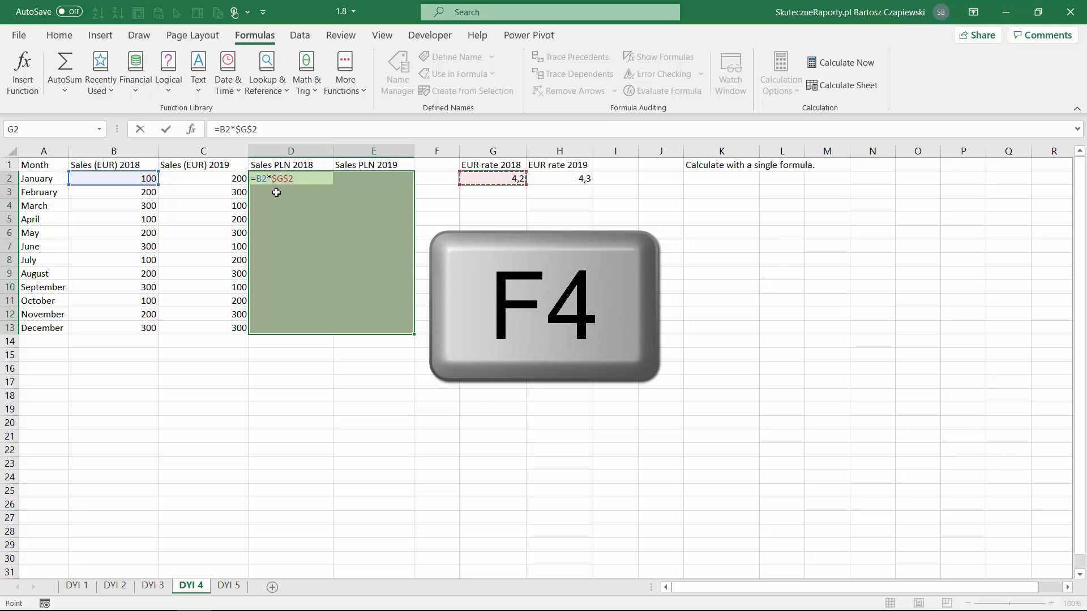
key("F4")
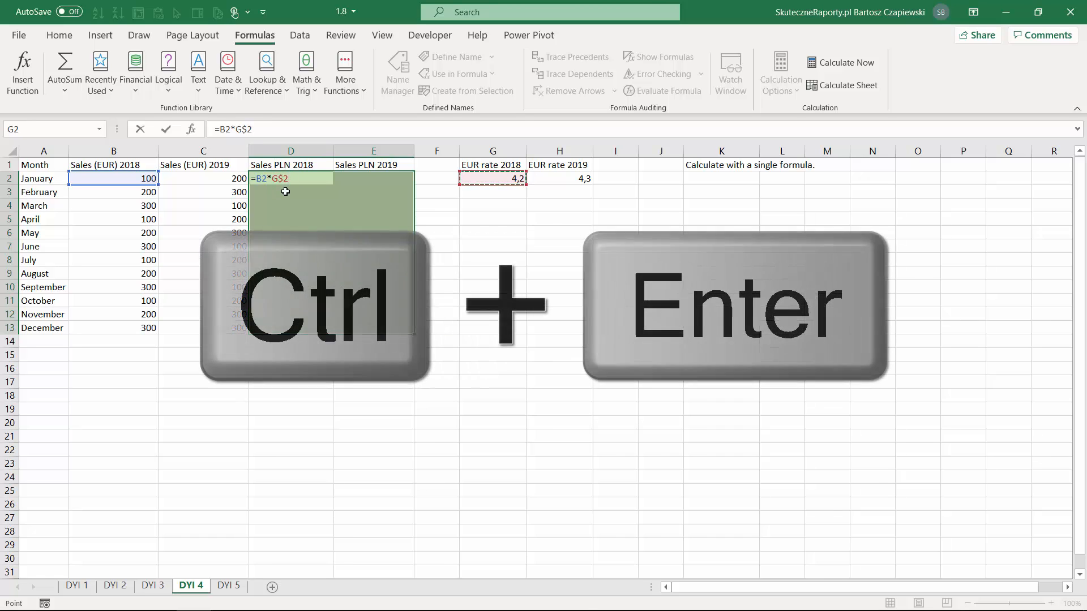
key("ctrl+Return")
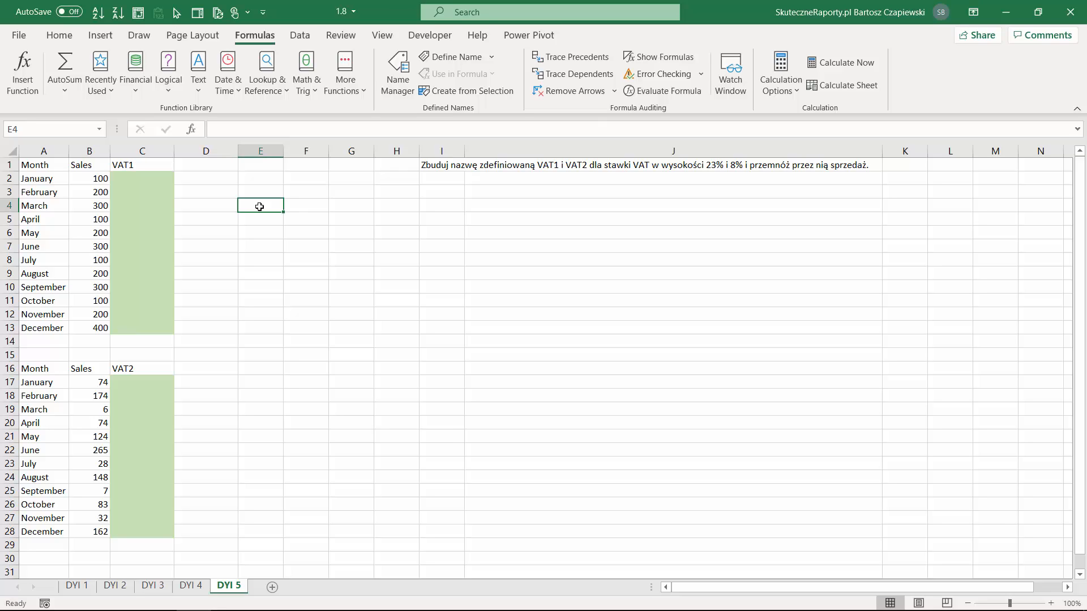
Enter the 23% VAT rate in cell E4 of the DYI 5 sheet
type("23%")
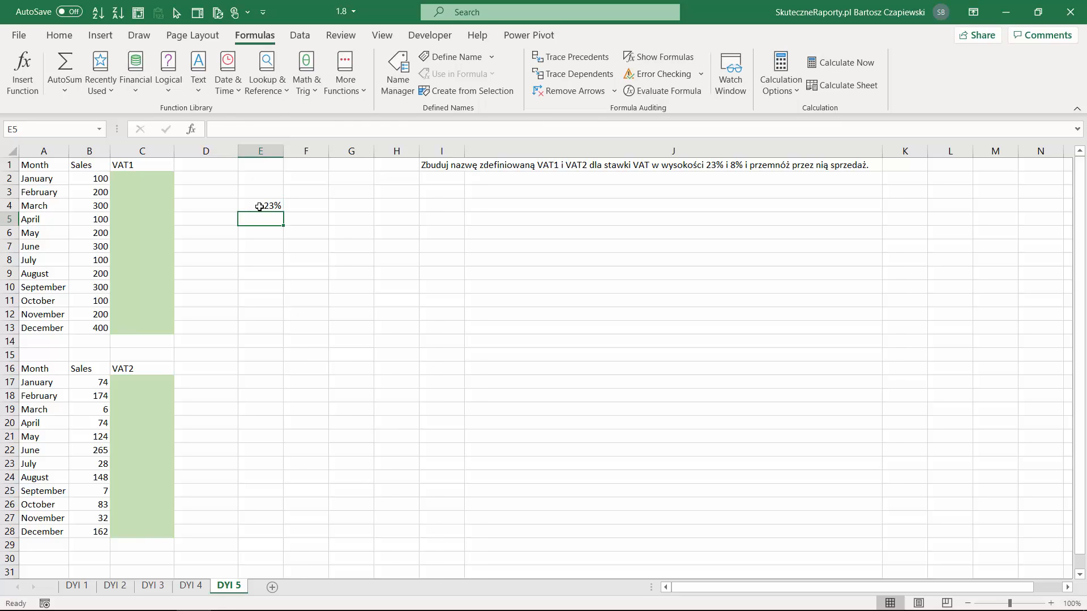
key("ctrl+Return")
Try to name the 23% rate cell vat1, then return to the beginning of the sheet
left_click(33, 124)
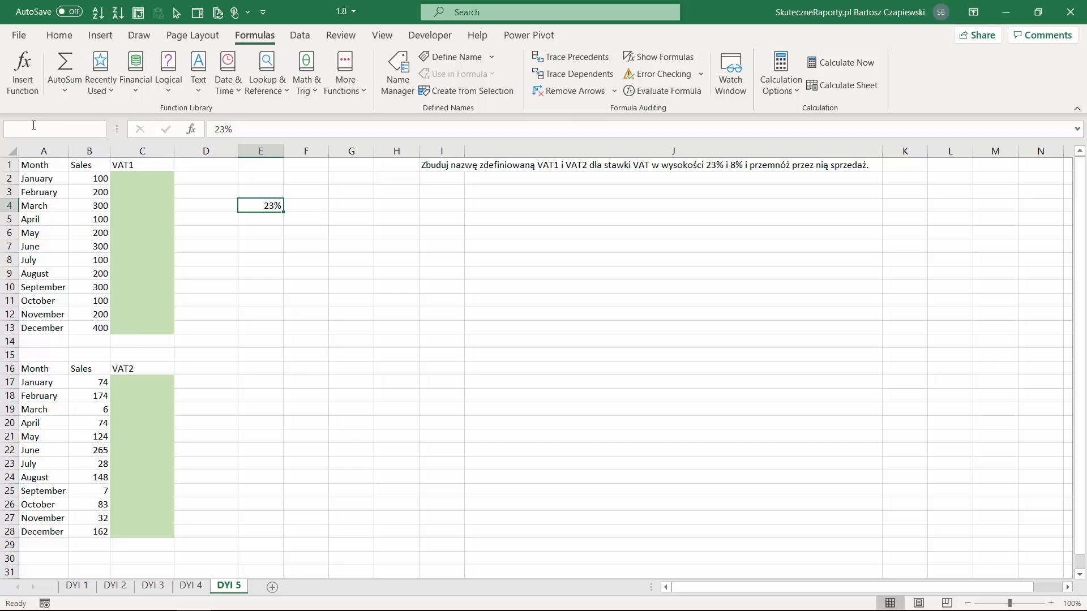
type("vat1")
key("Return")
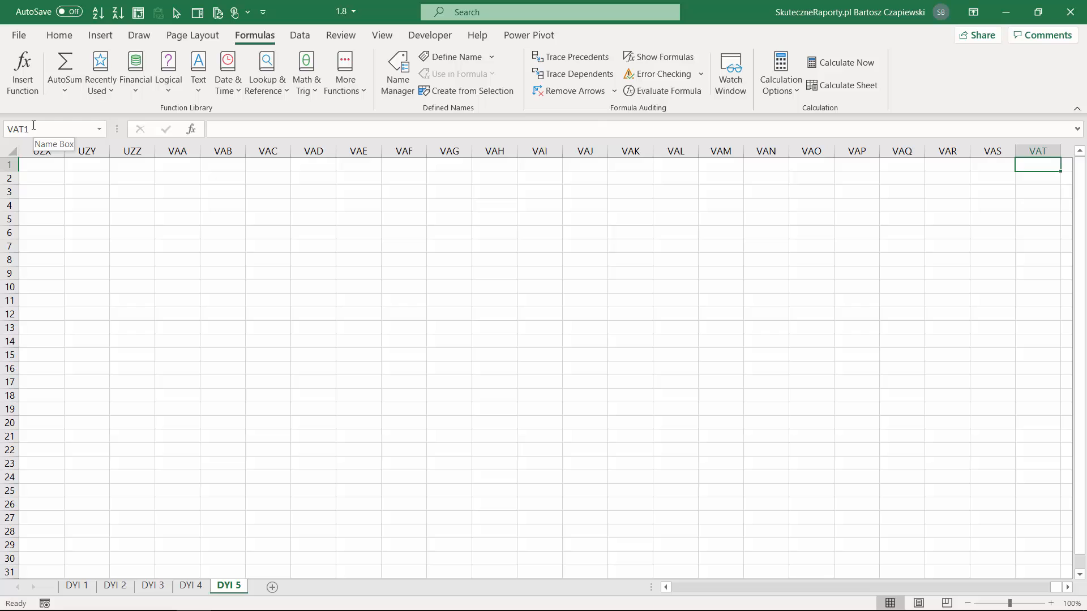
key("ctrl+Home")
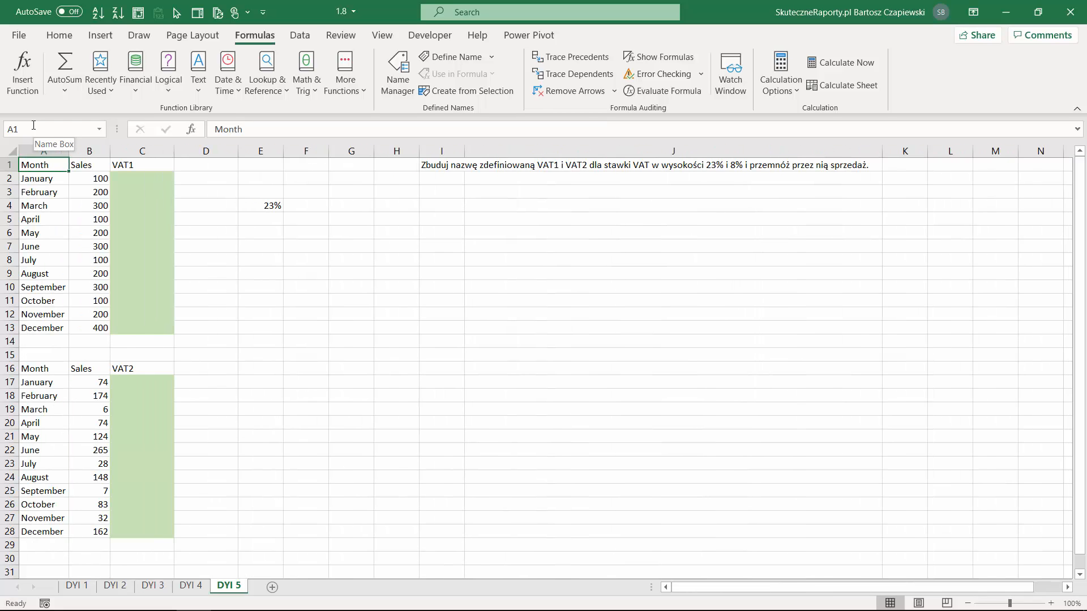
Try to name cell E4 "vat 1" with a space
left_click(253, 203)
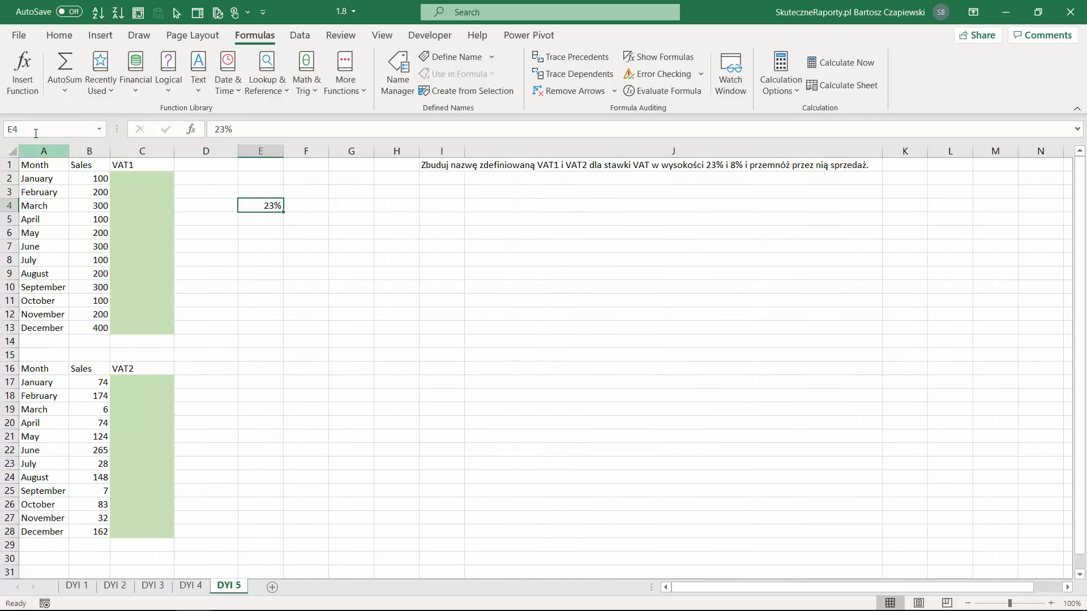
left_click(31, 130)
type("vat")
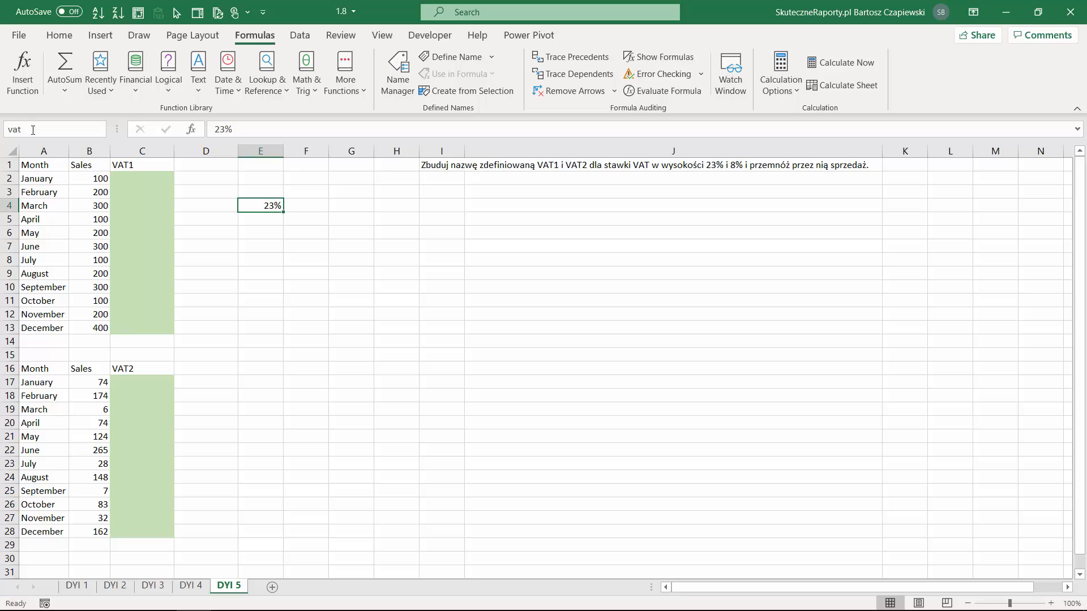
type(" 1")
key("Return")
Assign the defined name vat_1 to the 23% rate in cell E4
key("Return")
left_click(33, 130)
type("vat_1")
key("Return")
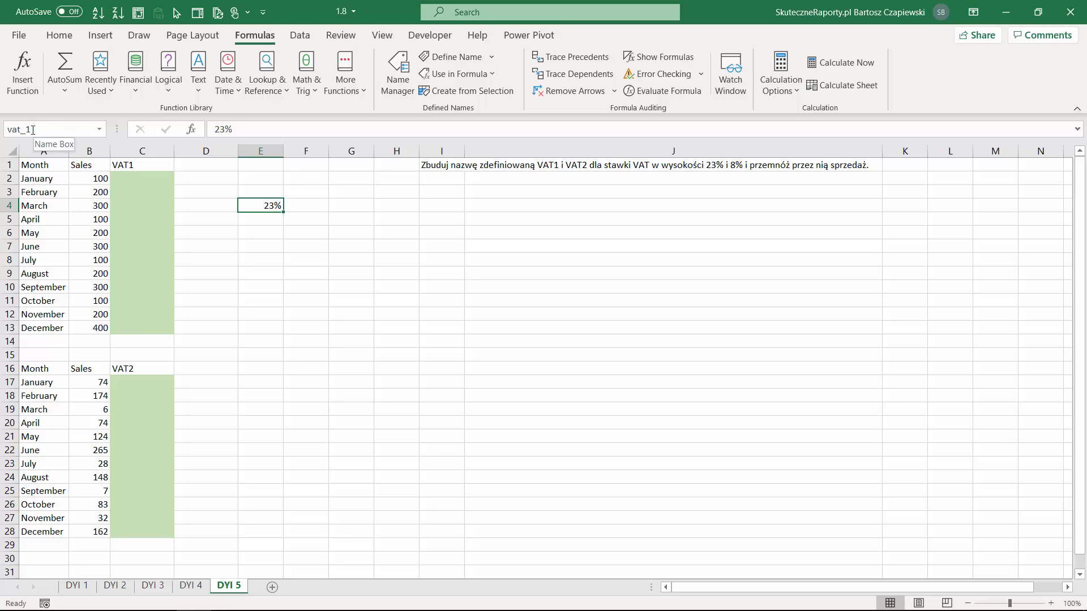
Calculate VAT1 in C2 with the formula =B2*vat_1 and fill it down through December in C13
left_click(133, 182)
type("=")
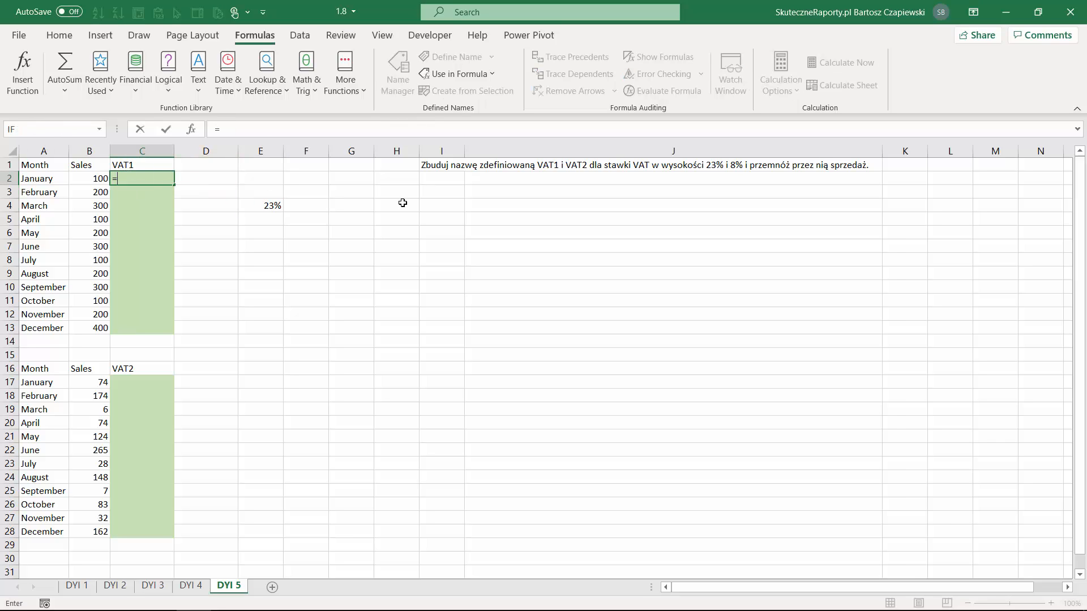
key("Left")
type("*")
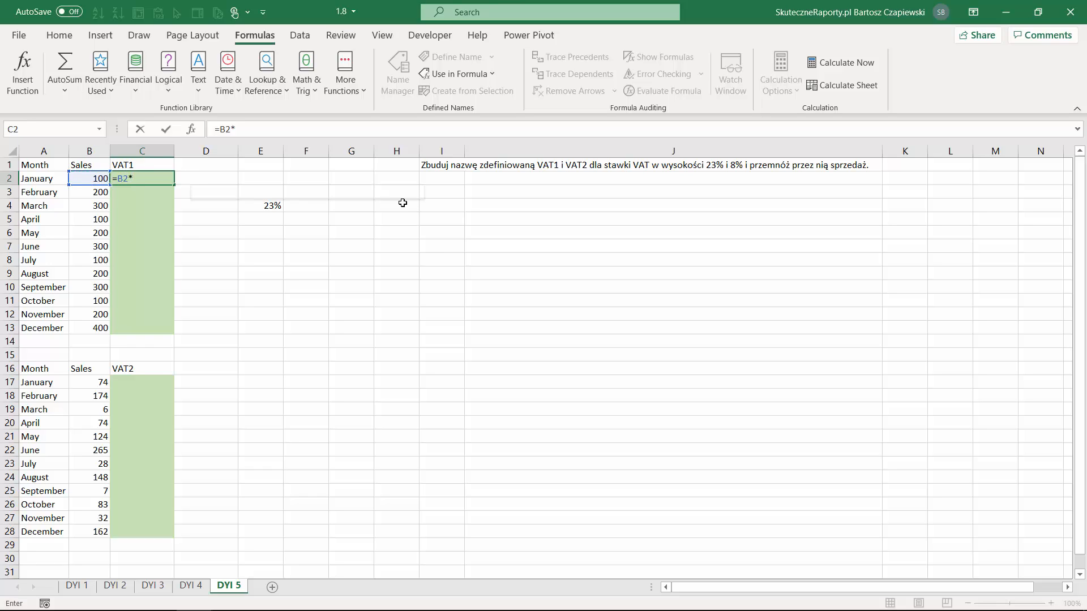
type("vat")
key("Tab")
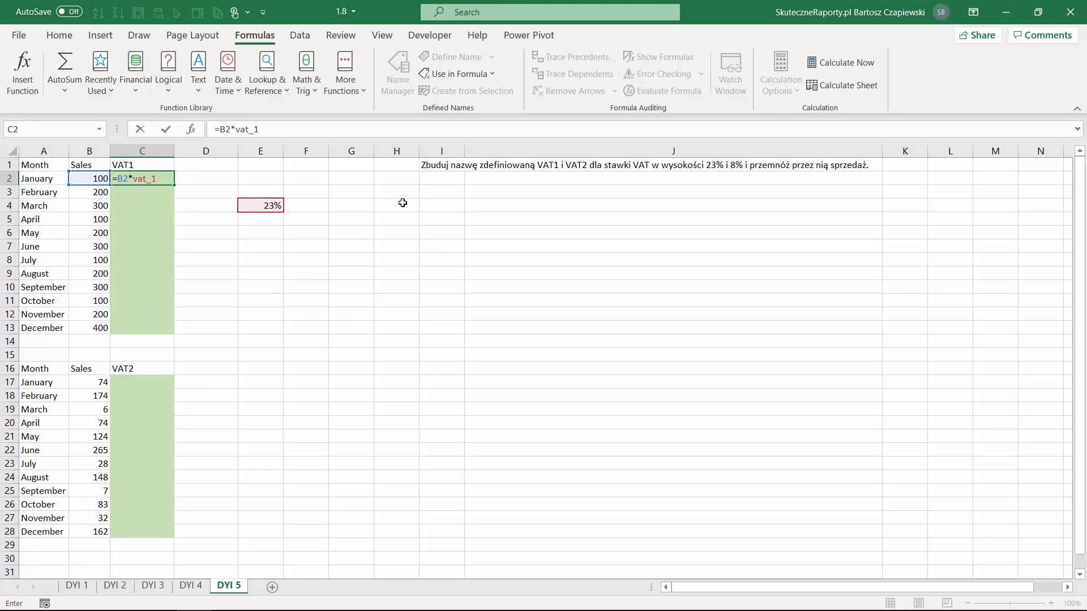
key("Return")
left_click(155, 177)
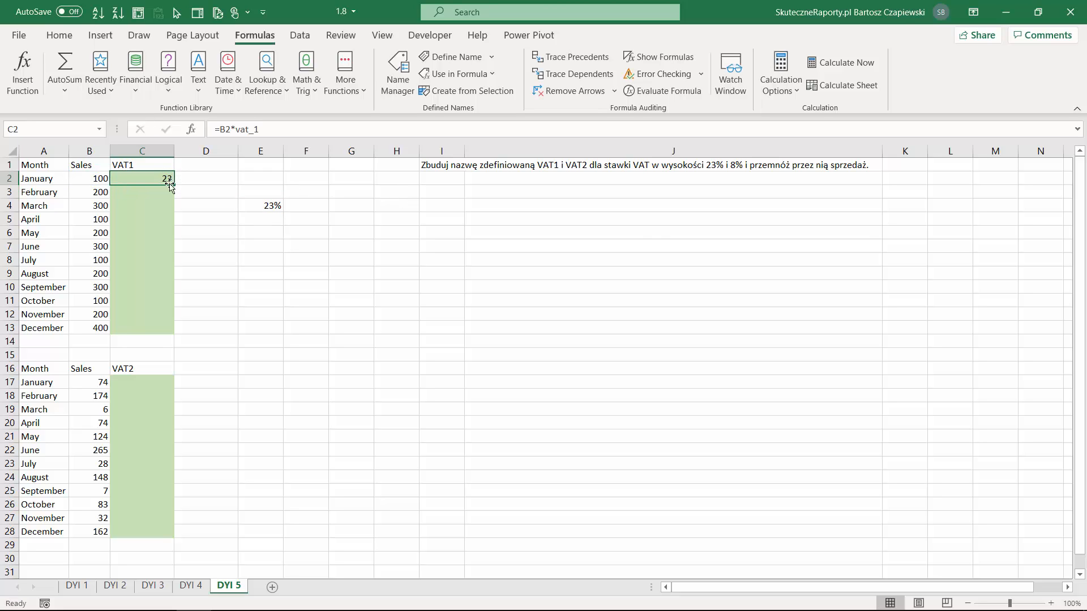
double_click(172, 185)
left_click(163, 179)
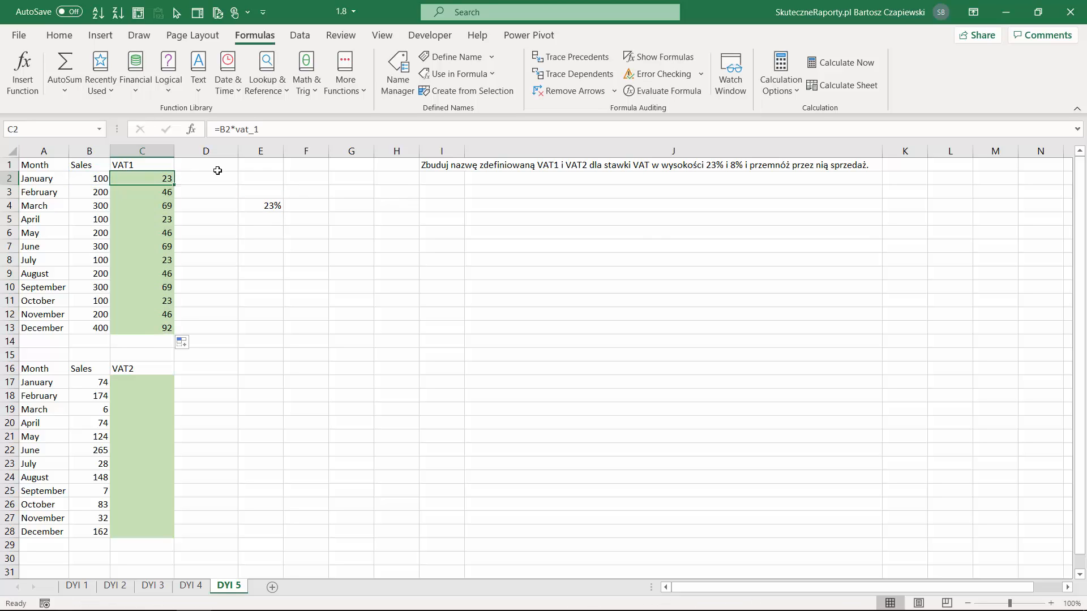
Define a workbook-level name VAT_2 that holds the constant 8% instead of a cell reference
left_click(394, 82)
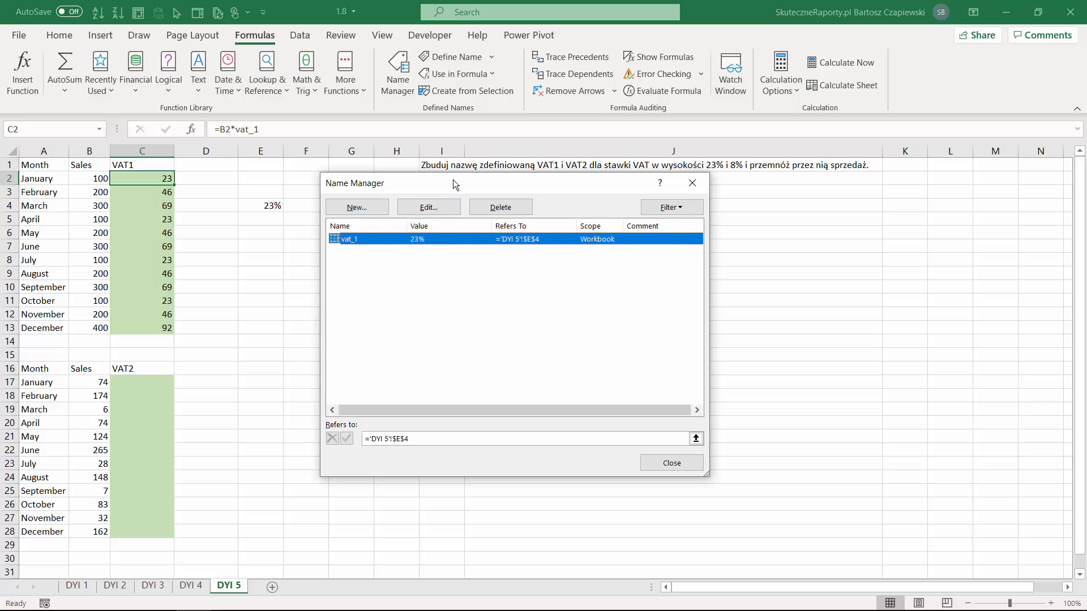
left_click_drag(453, 178, 503, 211)
left_click(406, 240)
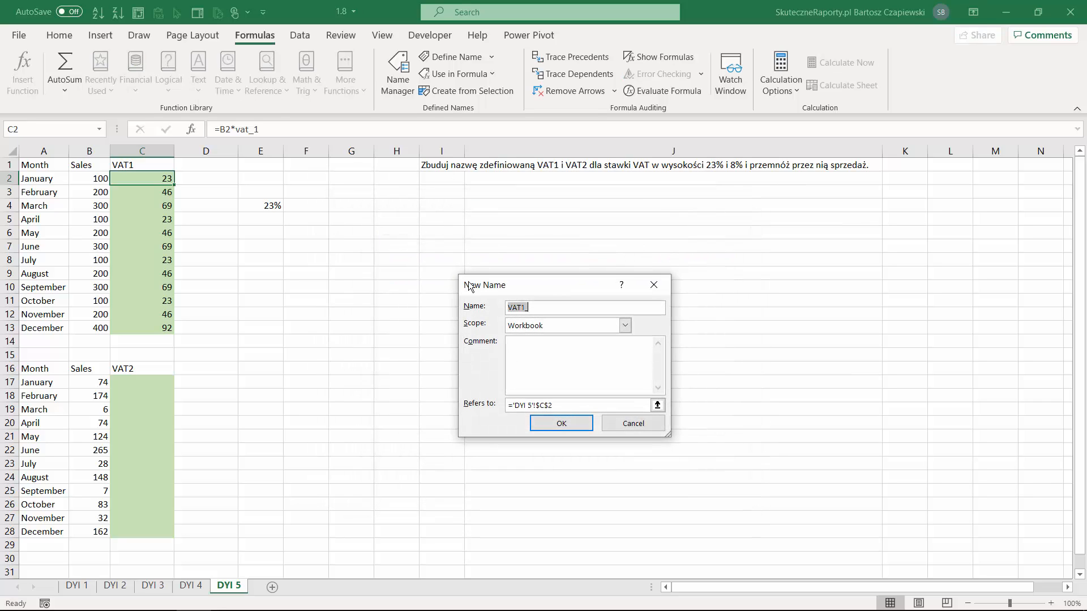
left_click(527, 309)
type("_2")
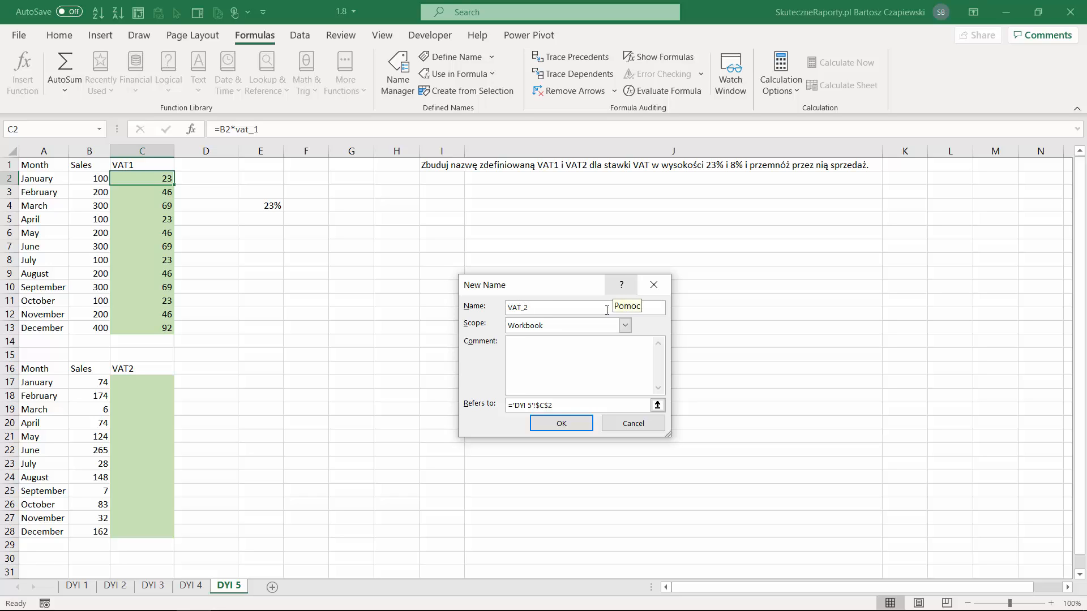
left_click(467, 403)
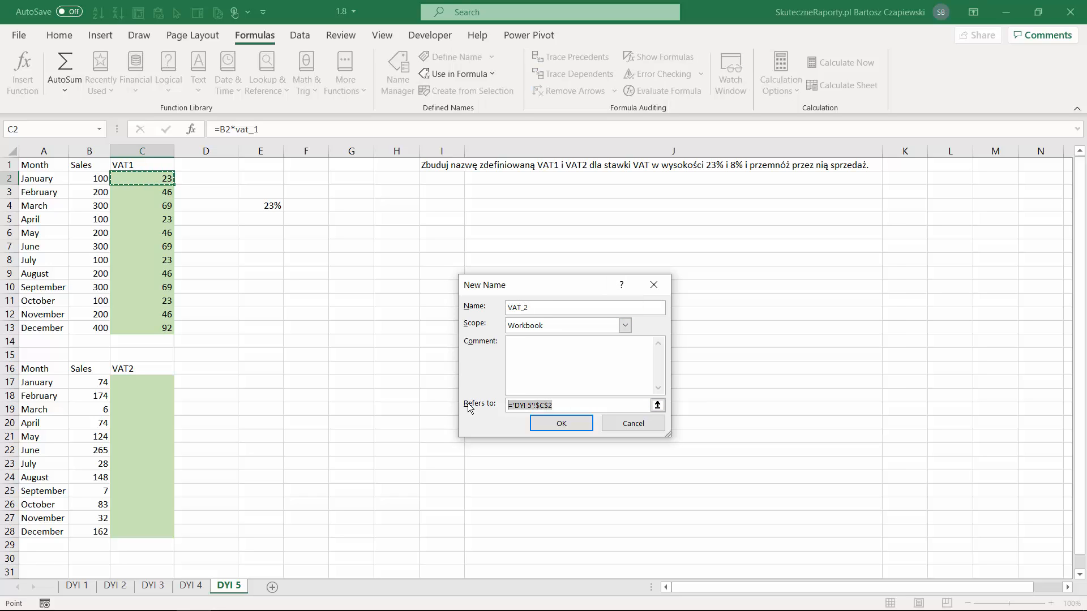
type("=")
key("Escape")
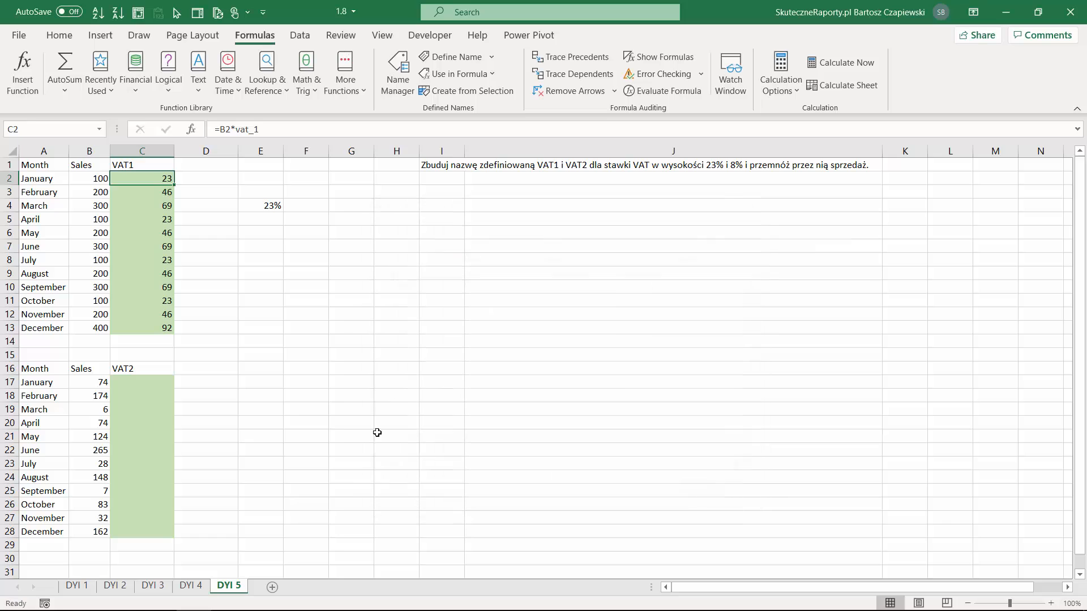
Calculate VAT2 in C17 with the formula =B17*VAT_2 and fill it down through C28
left_click(143, 380)
type("=")
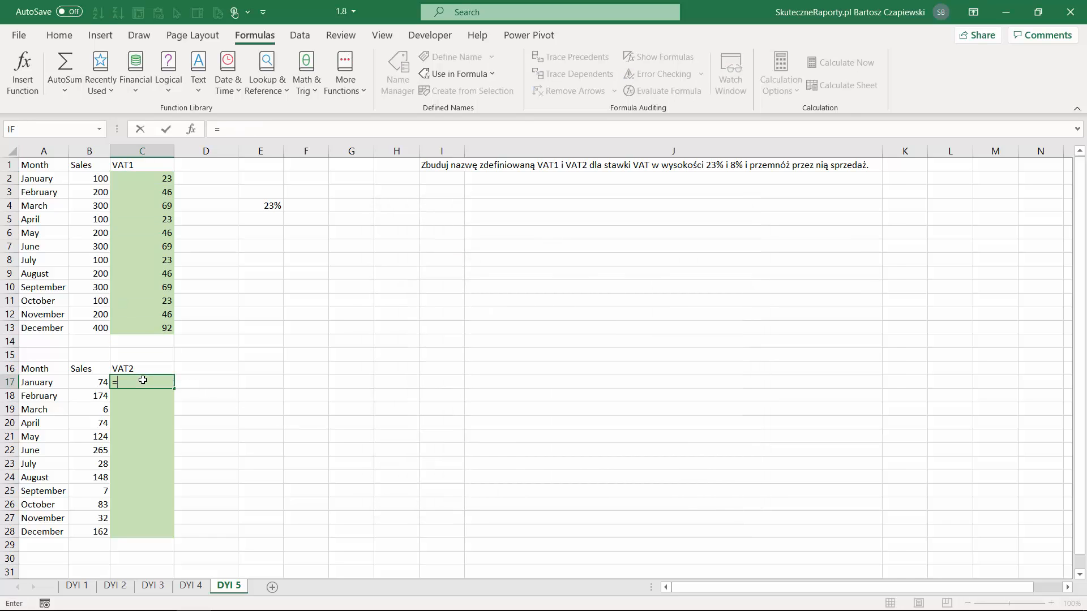
key("Left")
type("*va")
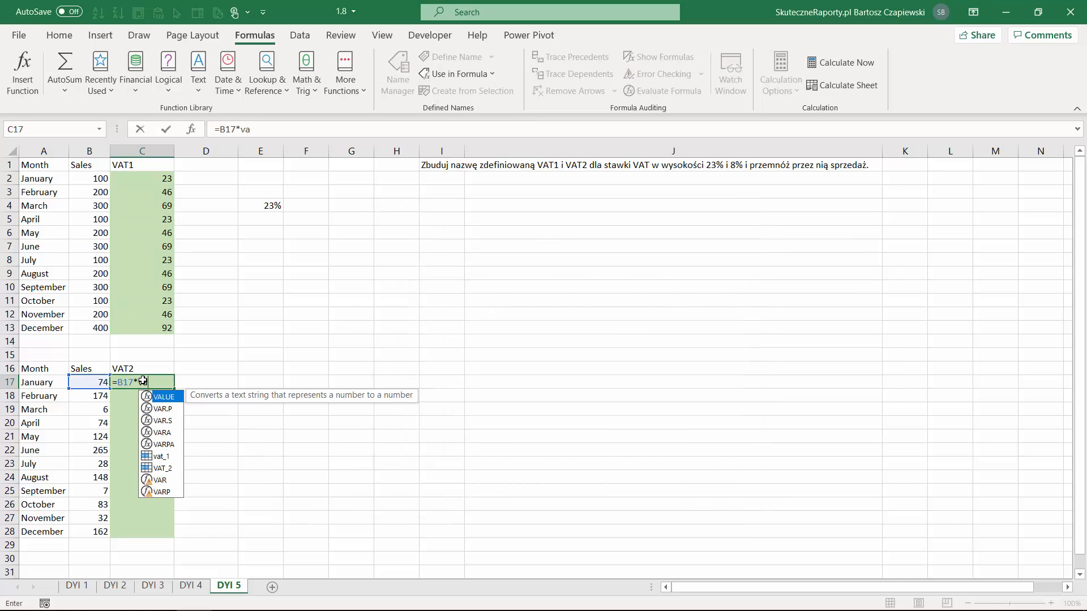
key("Down")
key("Down")
key("Down")
key("Down")
key("Down")
key("Down")
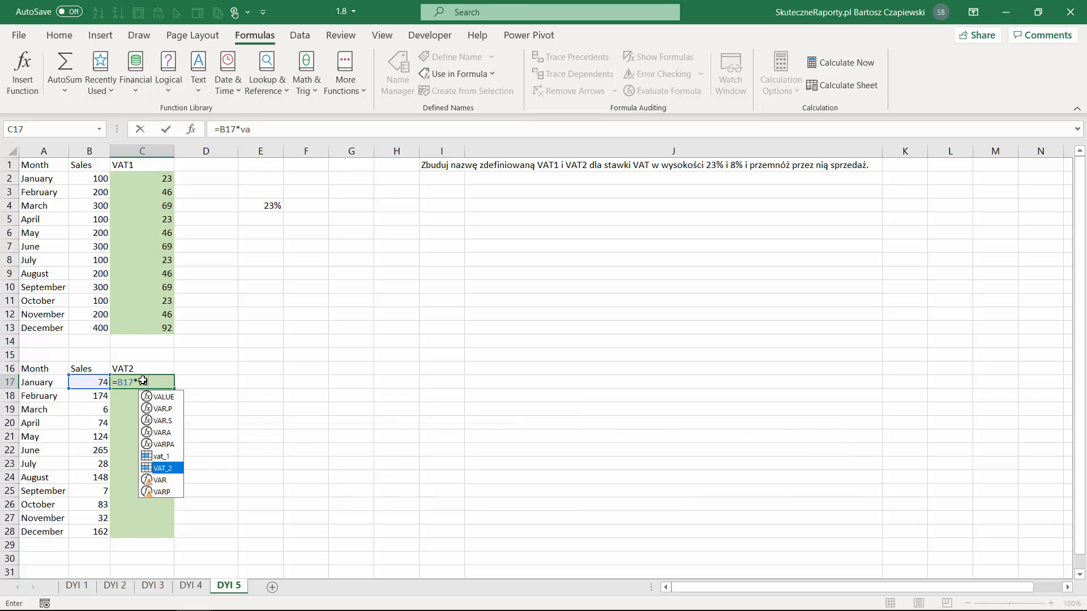
key("Tab")
key("ctrl+Return")
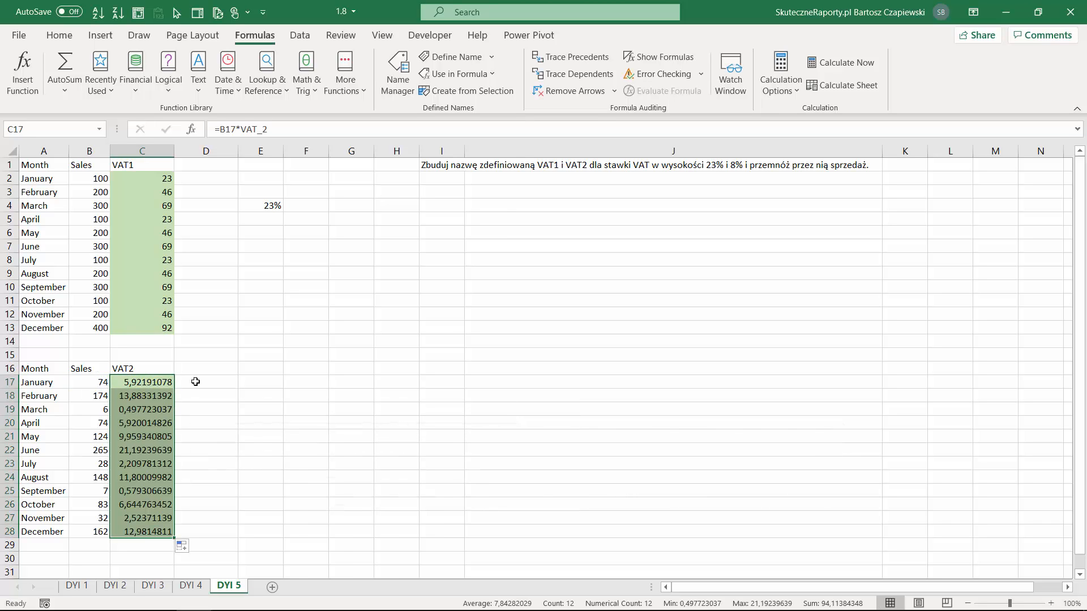
Round the VAT2 amounts to two decimals with =ROUND(B17*VAT_2;2) in C17 and fill it down to C28
left_click(153, 380)
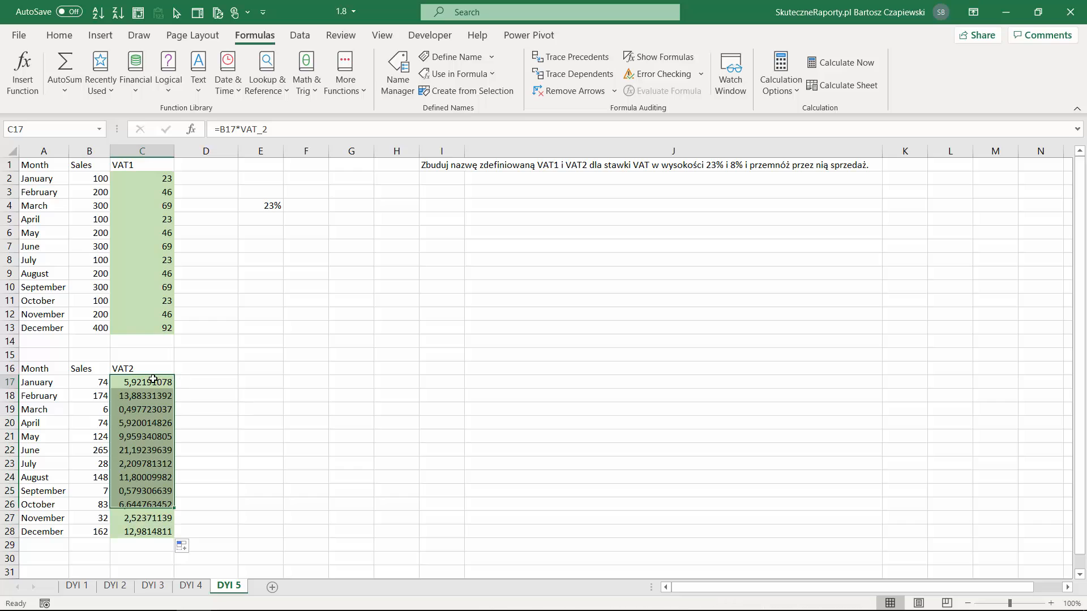
left_click(220, 133)
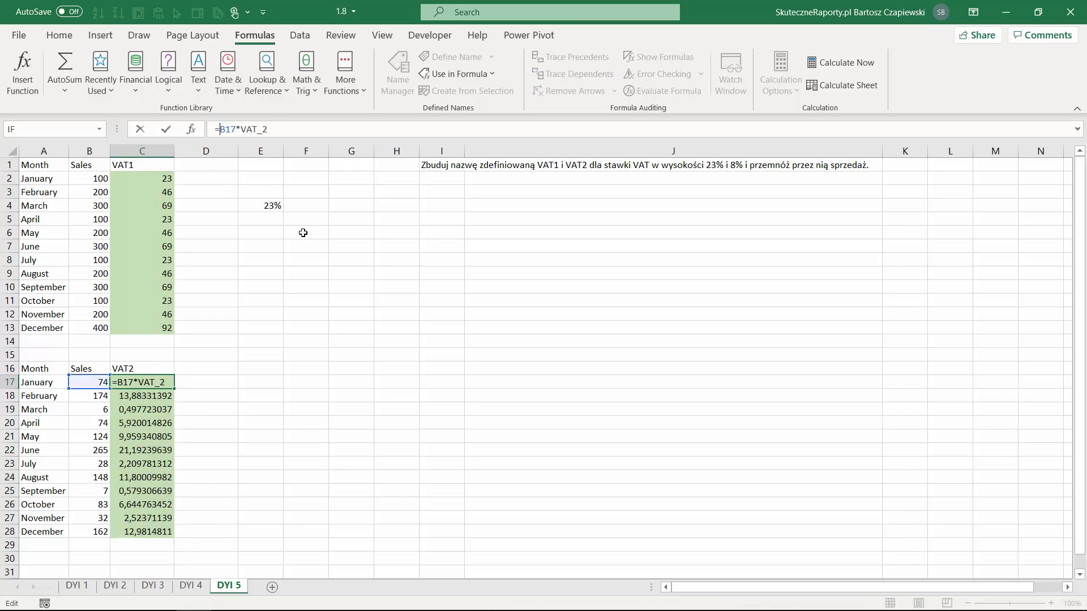
type("round")
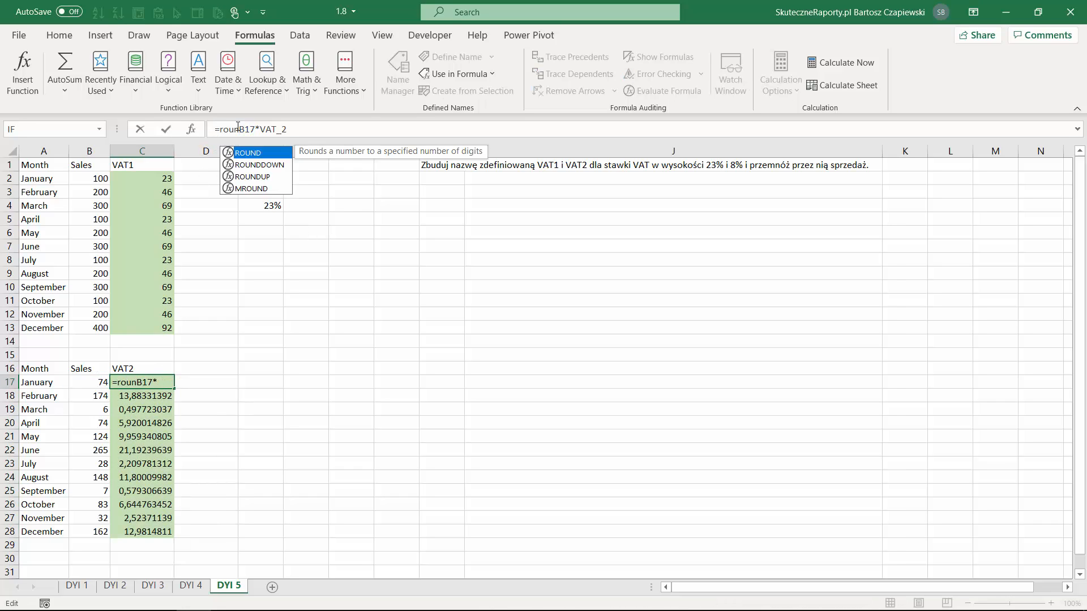
key("Tab")
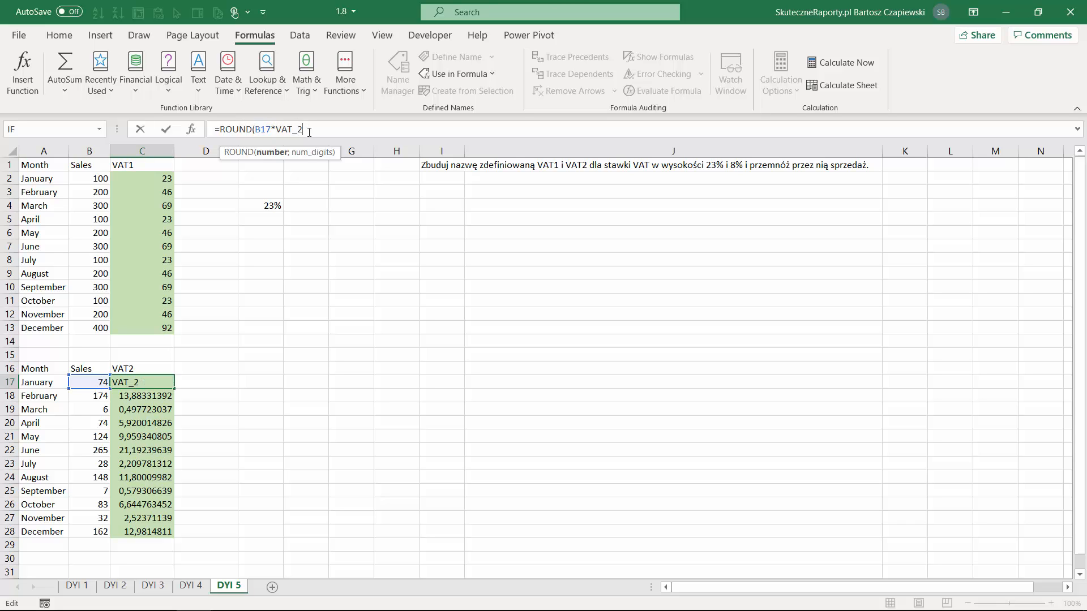
type(";2)")
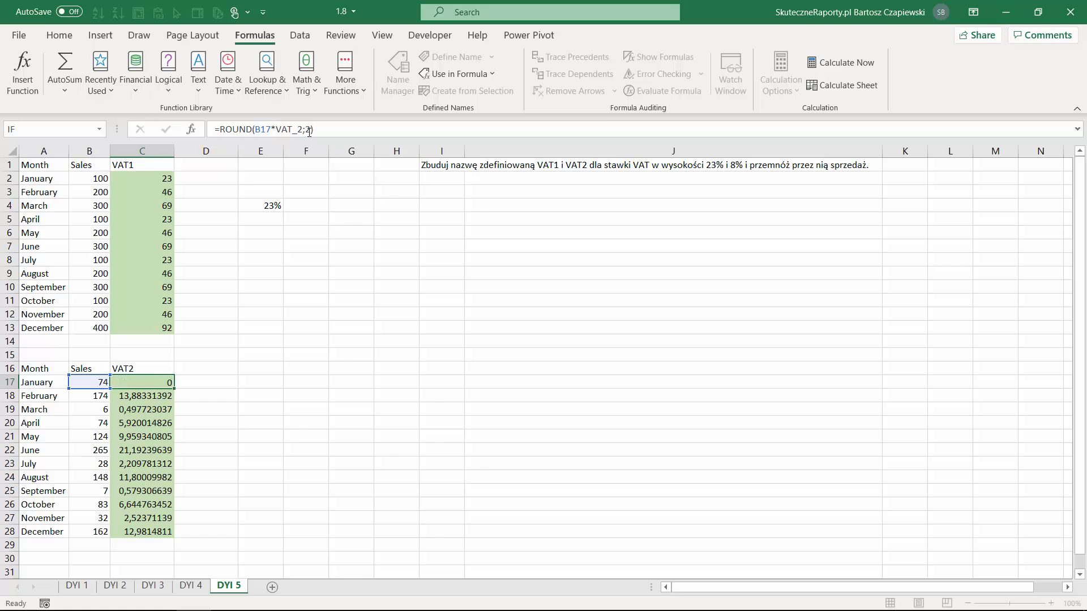
key("Return")
left_click(163, 383)
double_click(174, 389)
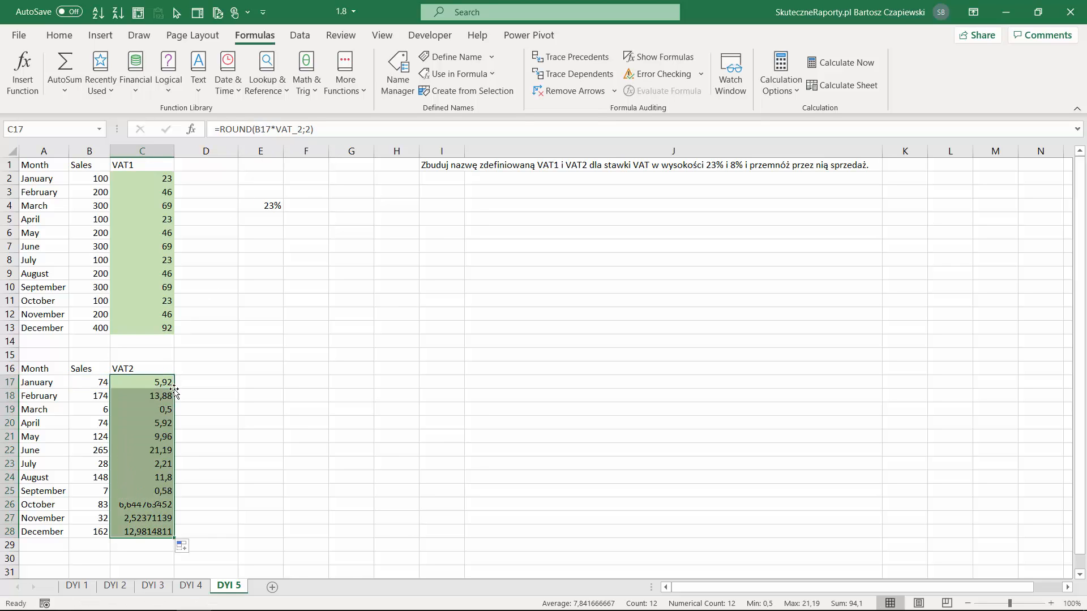
Show the number formatting commands for the selected VAT2 amounts
left_click(67, 34)
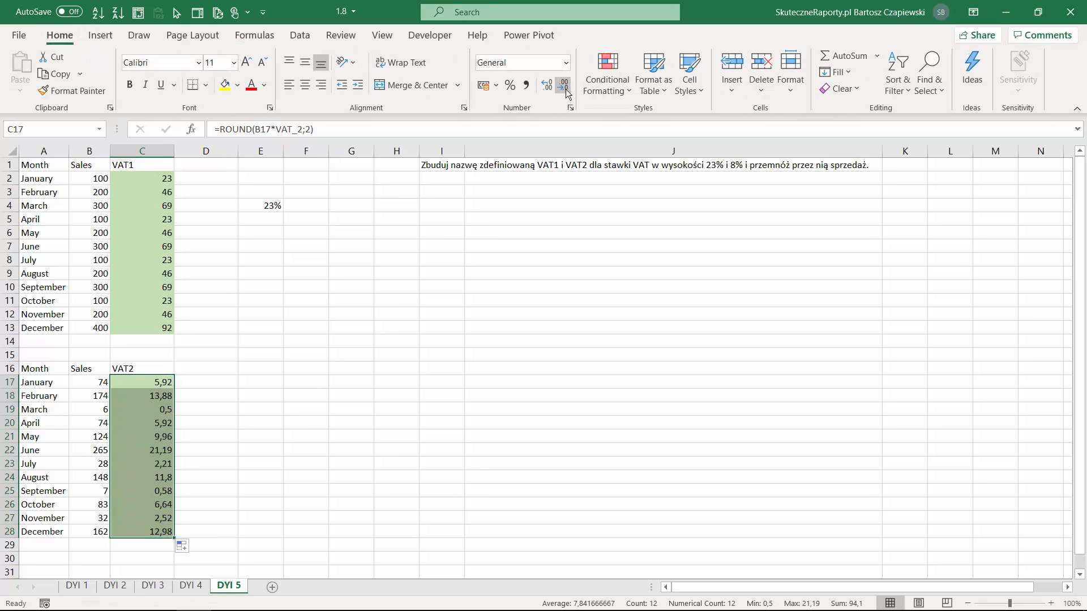